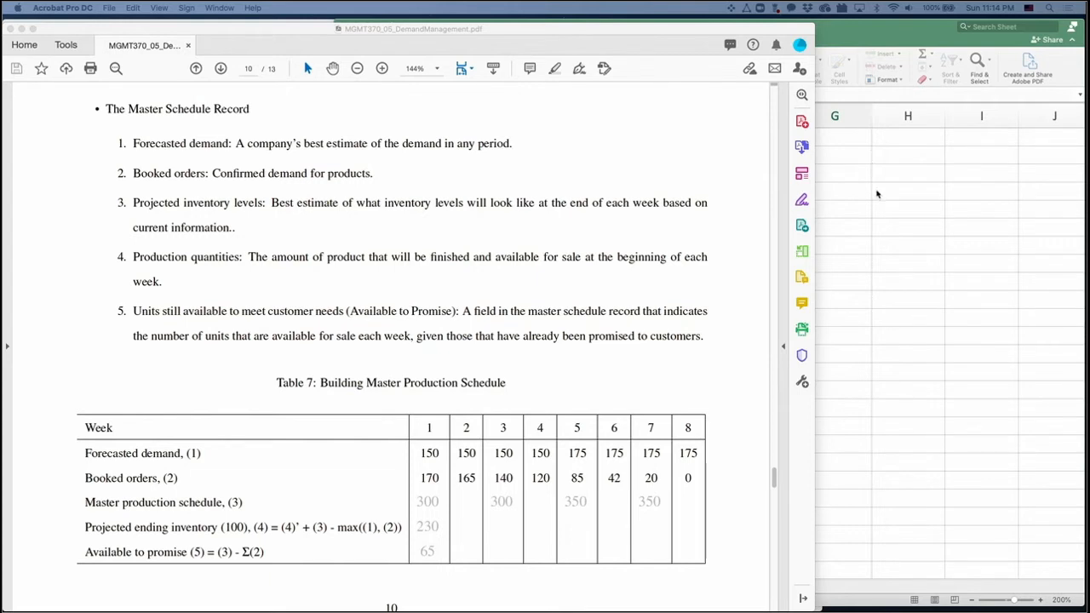
Switch to the blank Excel workbook and shorten its window so the PDF's master schedule table stays visible
{"action": "double_click", "coordinate": [838, 225]}
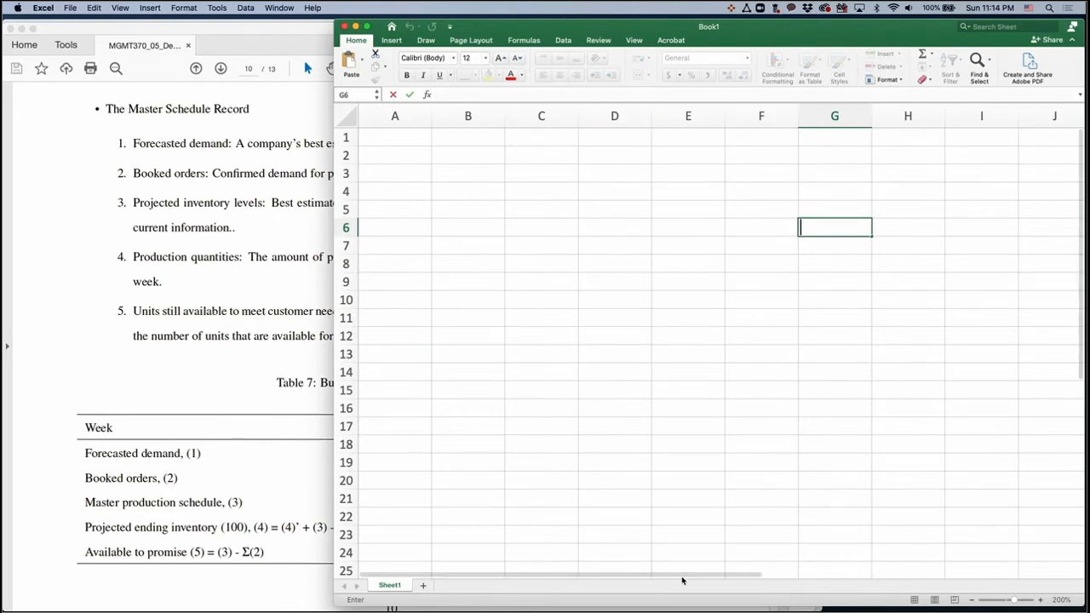
{"action": "left_click_drag", "start_coordinate": [715, 599], "coordinate": [717, 401]}
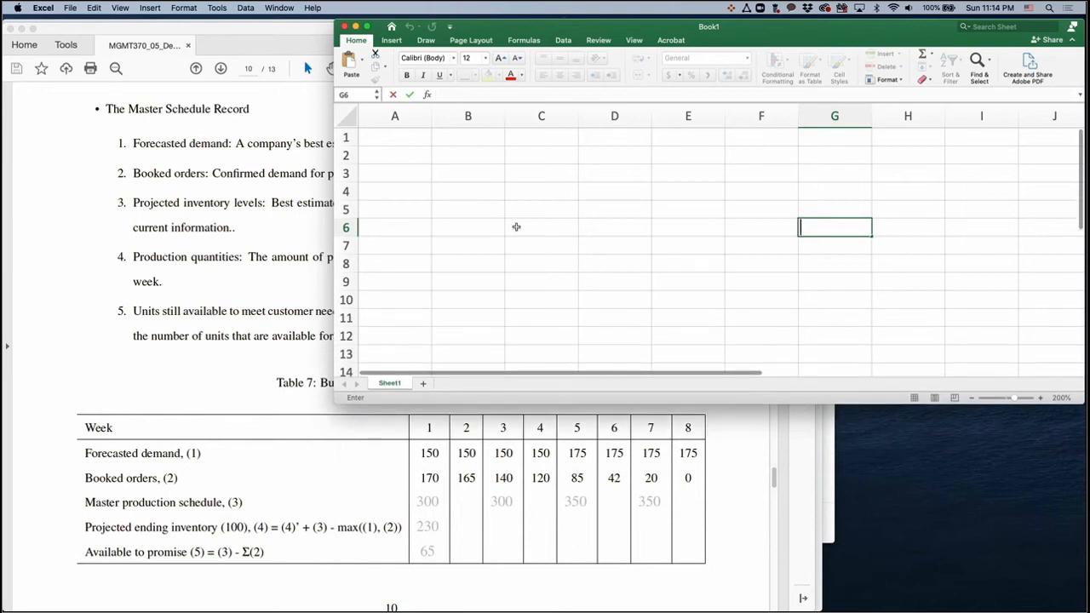
Enter the row labels Week, Forecast, Order and MPS in cells A1 to A4
{"action": "left_click", "coordinate": [402, 141]}
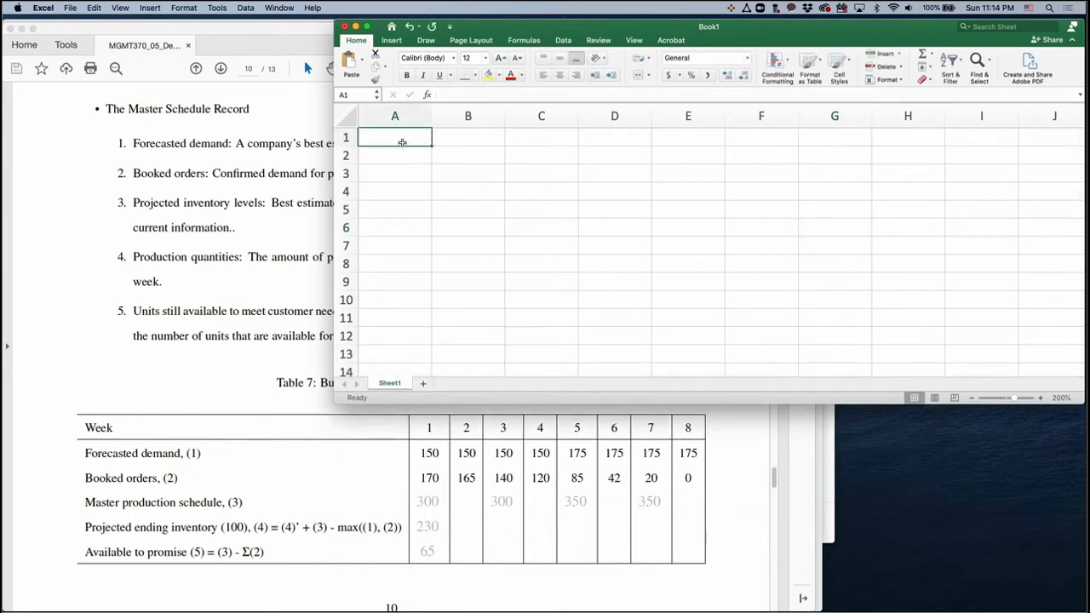
{"action": "type", "text": "Week"}
{"action": "key", "text": "Return"}
{"action": "type", "text": "Forecast"}
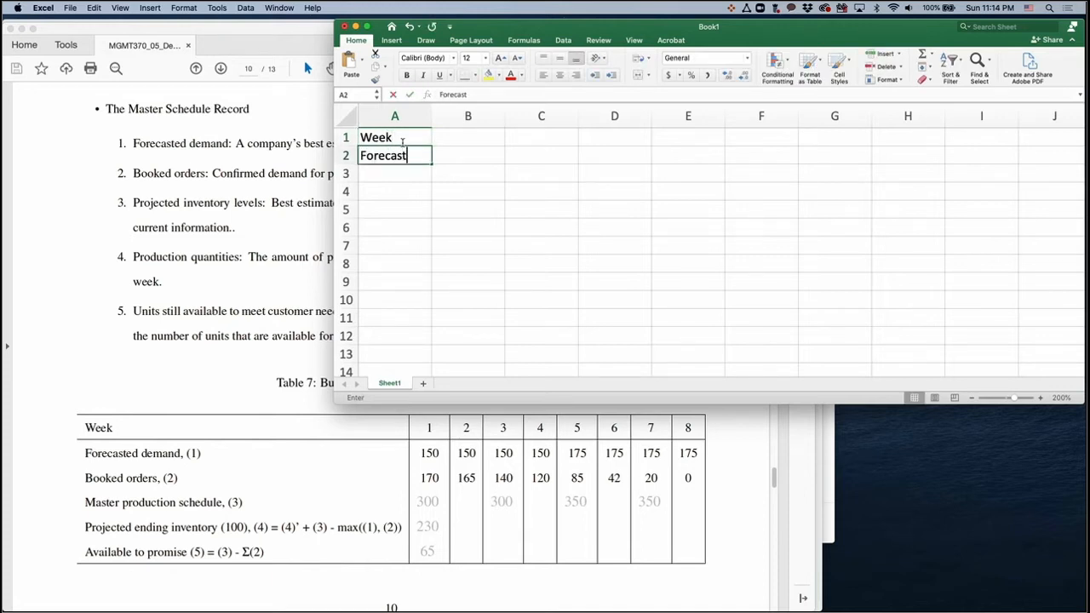
{"action": "key", "text": "Return"}
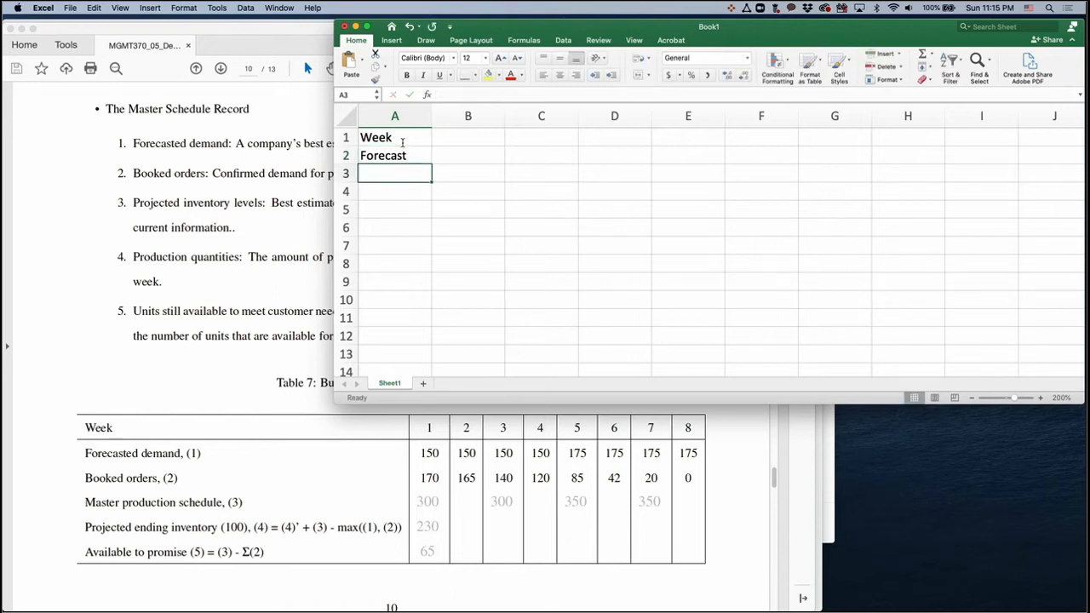
{"action": "type", "text": "Order"}
{"action": "key", "text": "Return"}
{"action": "type", "text": "MPS"}
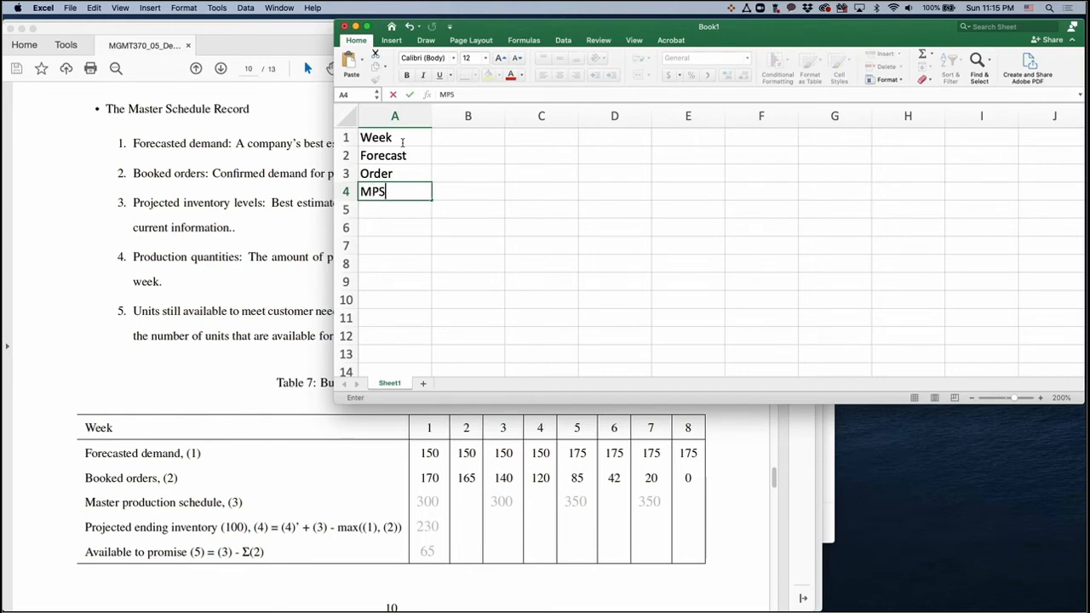
{"action": "key", "text": "Return"}
Add the row labels Inv in A5 and ATP in A6
{"action": "type", "text": "P"}
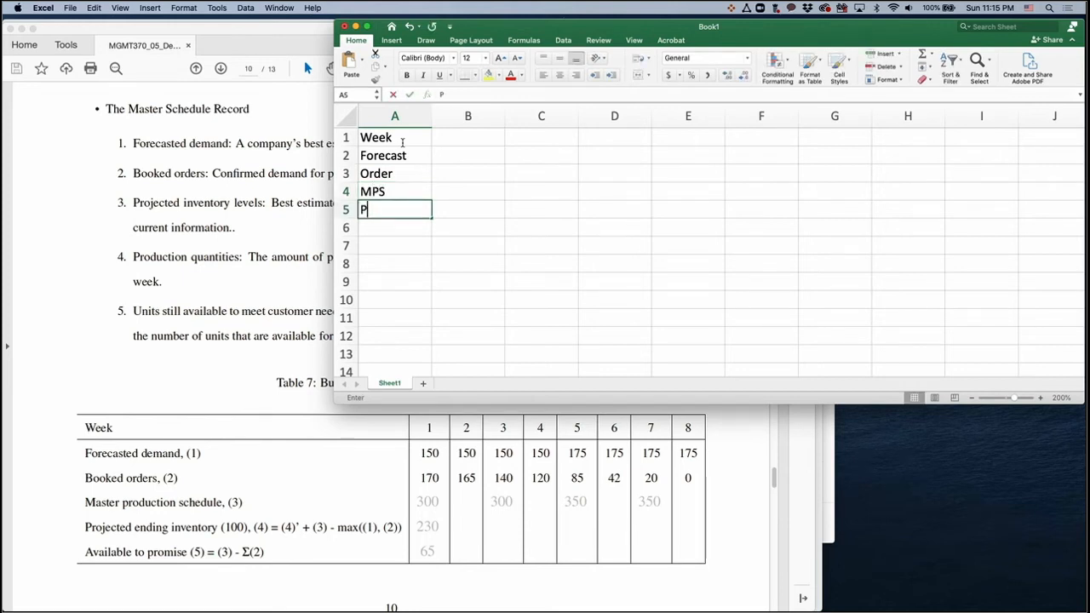
{"action": "key", "text": "BackSpace"}
{"action": "type", "text": "Inv"}
{"action": "key", "text": "Return"}
{"action": "type", "text": "ATOP"}
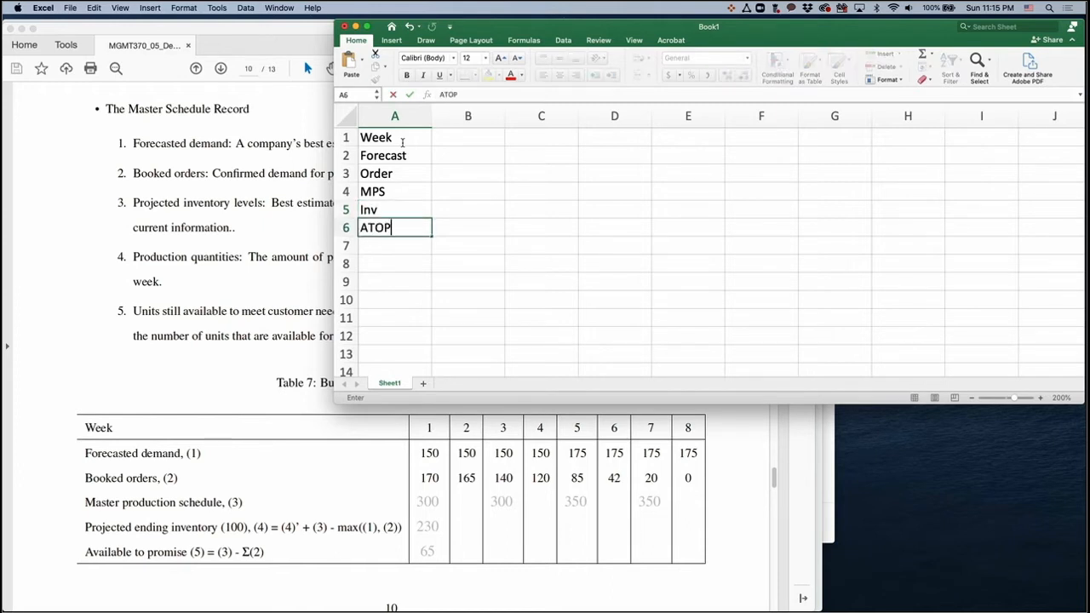
{"action": "key", "text": "BackSpace"}
{"action": "type", "text": "P"}
{"action": "key", "text": "Tab"}
Number the weeks 1 to 8 across B1:I1 by extending the series from 1 and 2
{"action": "key", "text": "Up"}
{"action": "key", "text": "Up"}
{"action": "key", "text": "Up"}
{"action": "key", "text": "Up"}
{"action": "key", "text": "Up"}
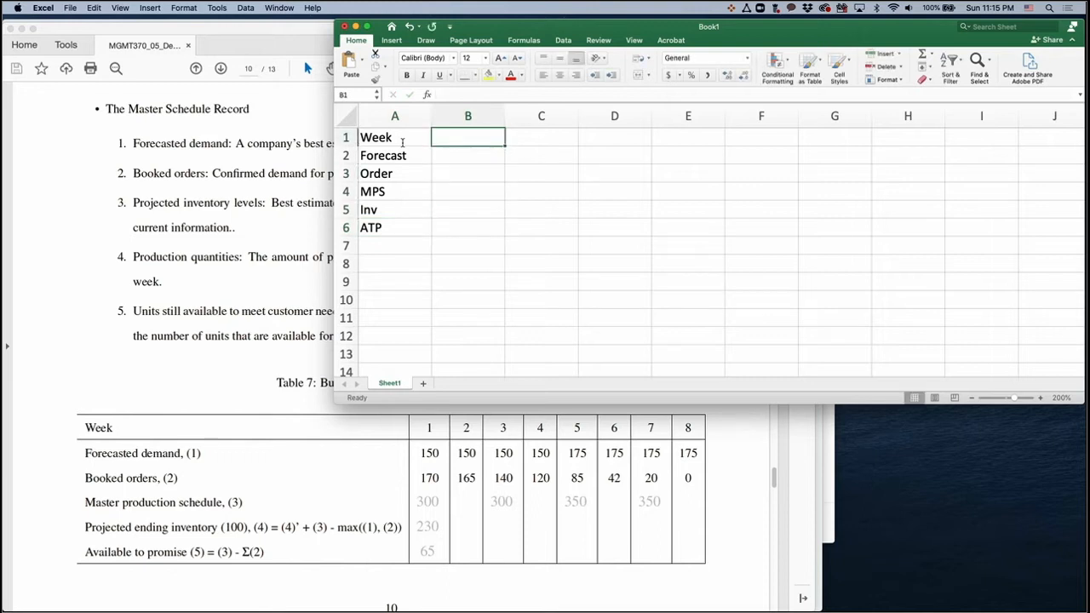
{"action": "type", "text": "1"}
{"action": "key", "text": "Tab"}
{"action": "type", "text": "2"}
{"action": "left_click_drag", "start_coordinate": [467, 137], "coordinate": [558, 132]}
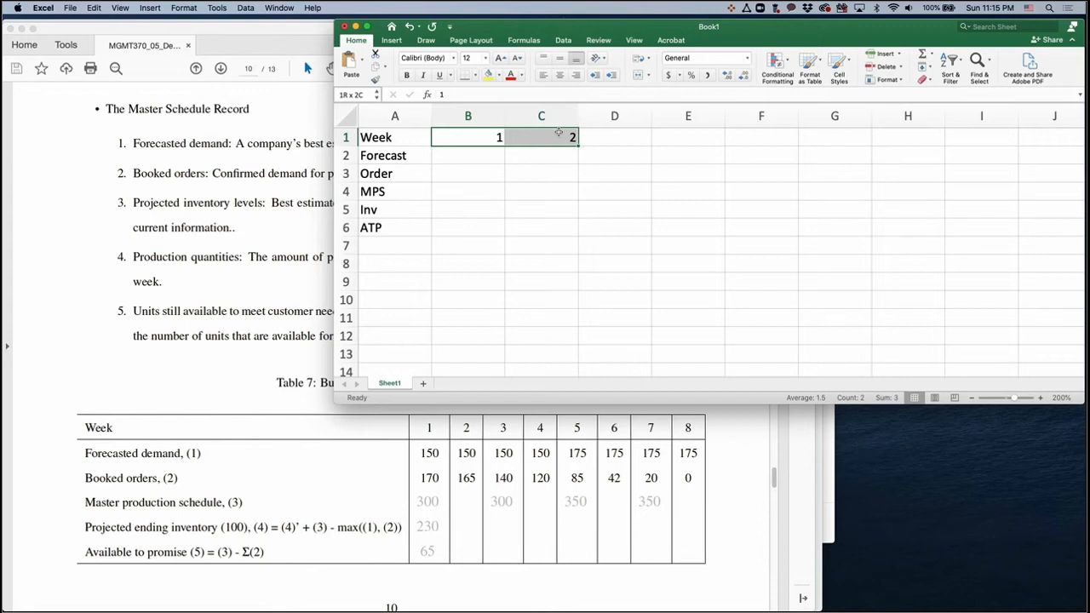
{"action": "left_click_drag", "start_coordinate": [579, 146], "coordinate": [985, 136]}
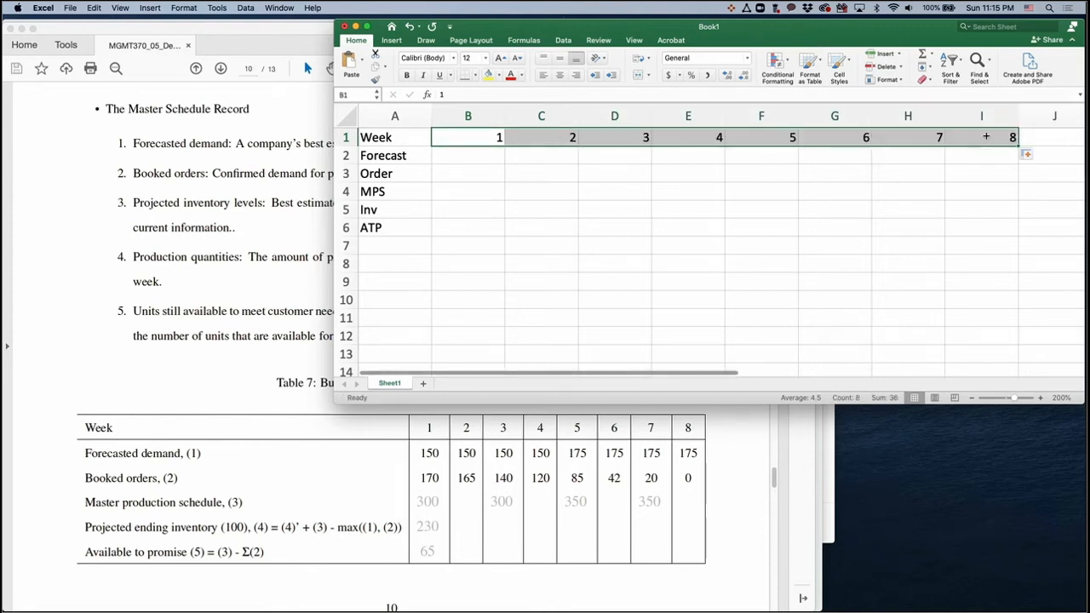
Enter a forecast of 150 for each of weeks 1 to 4 in B2:E2
{"action": "left_click", "coordinate": [441, 156]}
{"action": "type", "text": "150"}
{"action": "key", "text": "Tab"}
{"action": "type", "text": "150"}
{"action": "key", "text": "Tab"}
{"action": "type", "text": "150"}
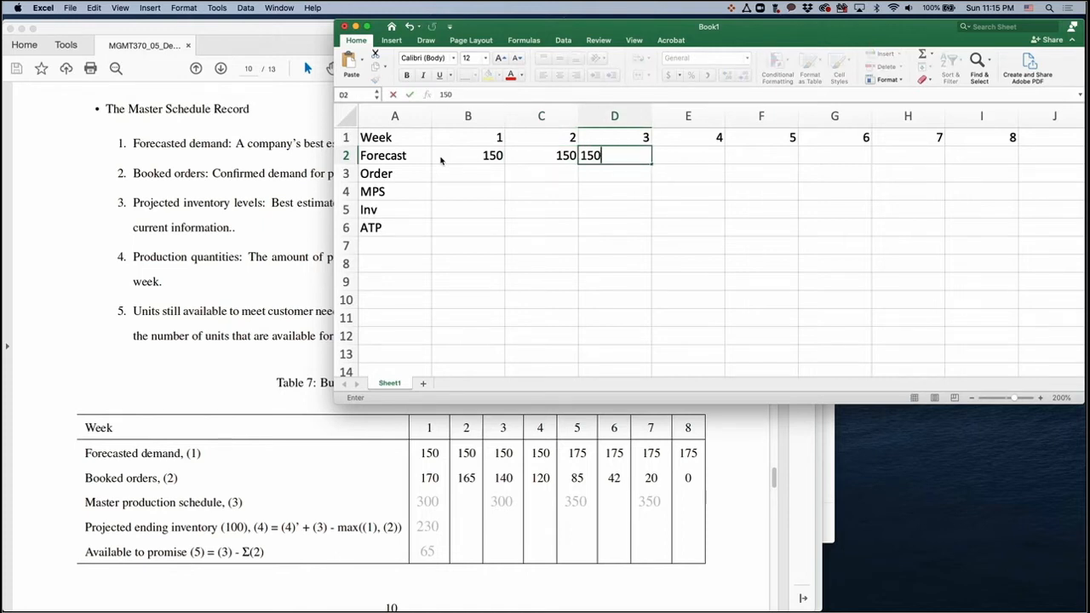
{"action": "key", "text": "Tab"}
{"action": "type", "text": "150"}
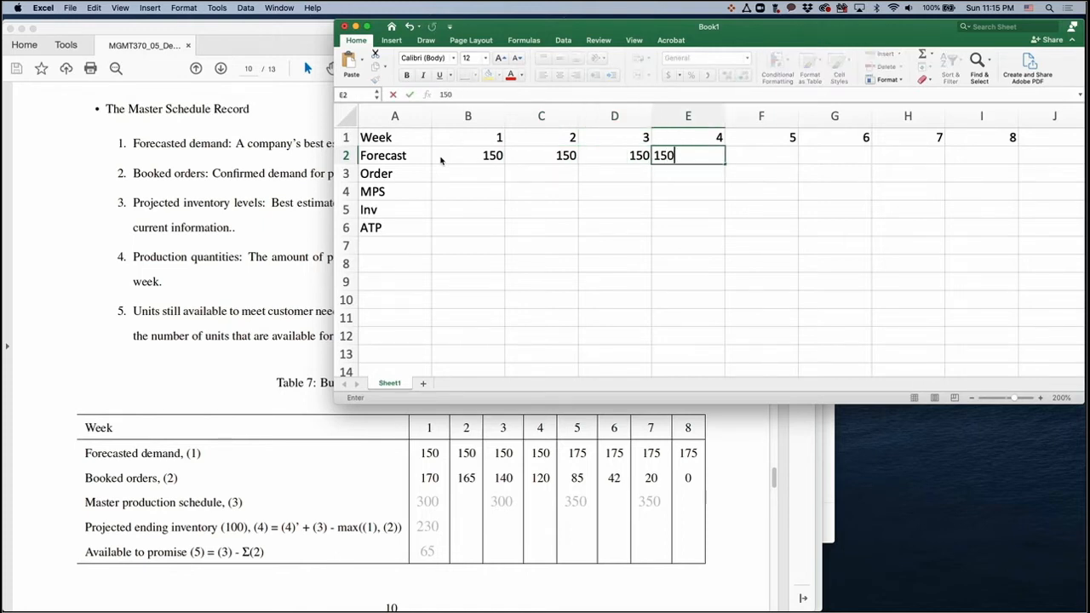
{"action": "key", "text": "Tab"}
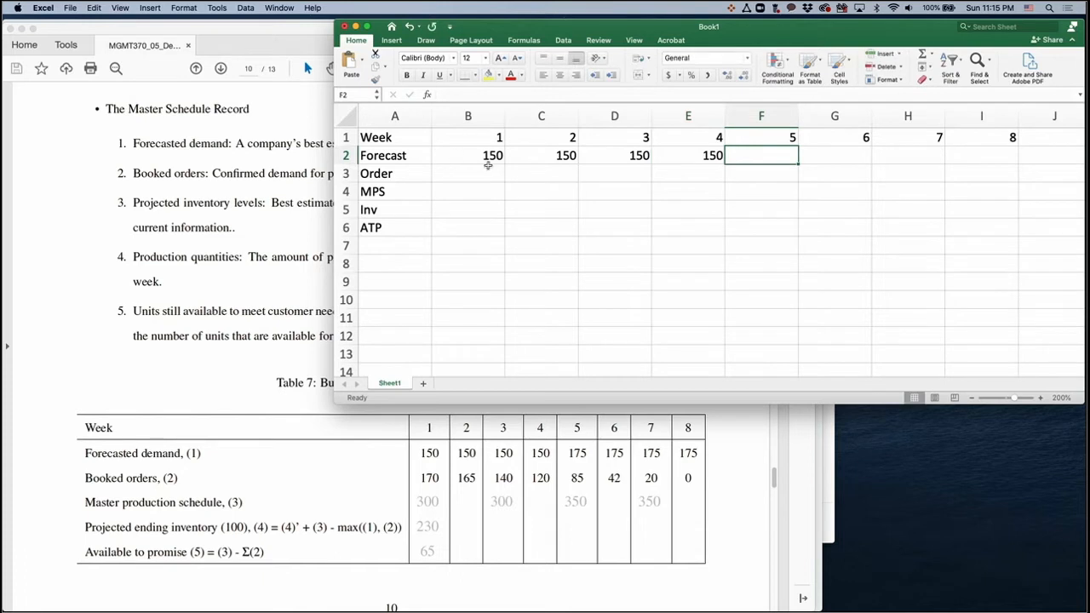
Enter a forecast of 175 for week 5 in F2 and fill it across to week 8
{"action": "type", "text": "175"}
{"action": "key", "text": "Tab"}
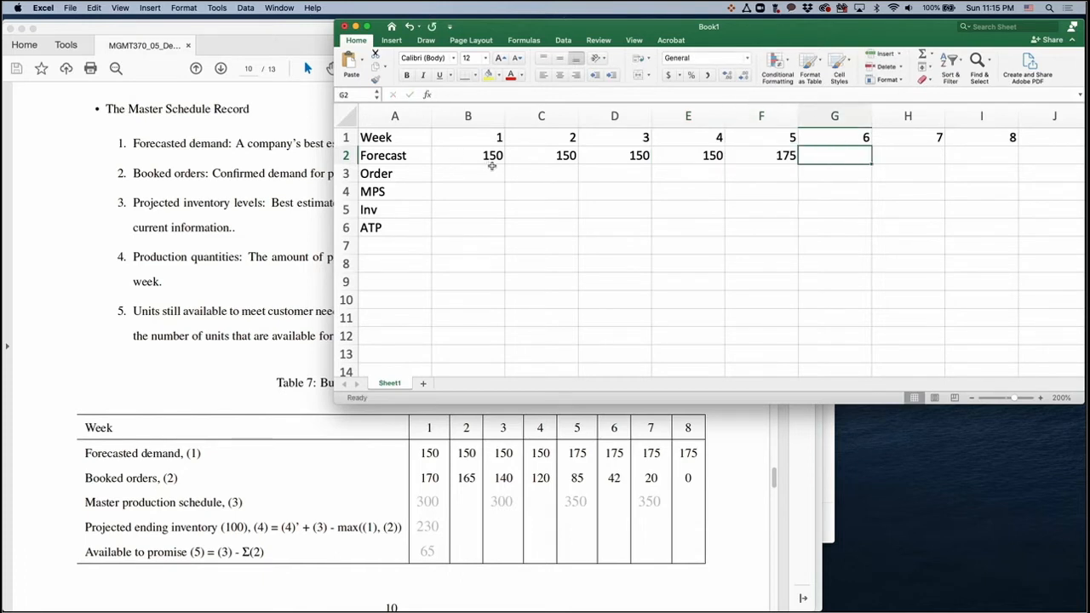
{"action": "left_click", "coordinate": [779, 156]}
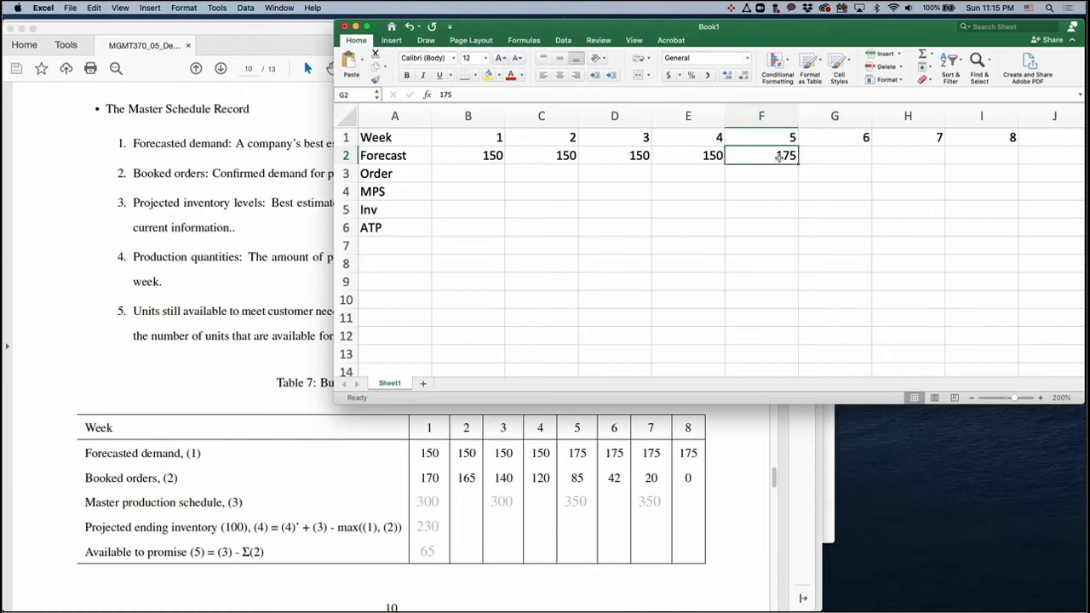
{"action": "left_click_drag", "start_coordinate": [800, 164], "coordinate": [991, 167]}
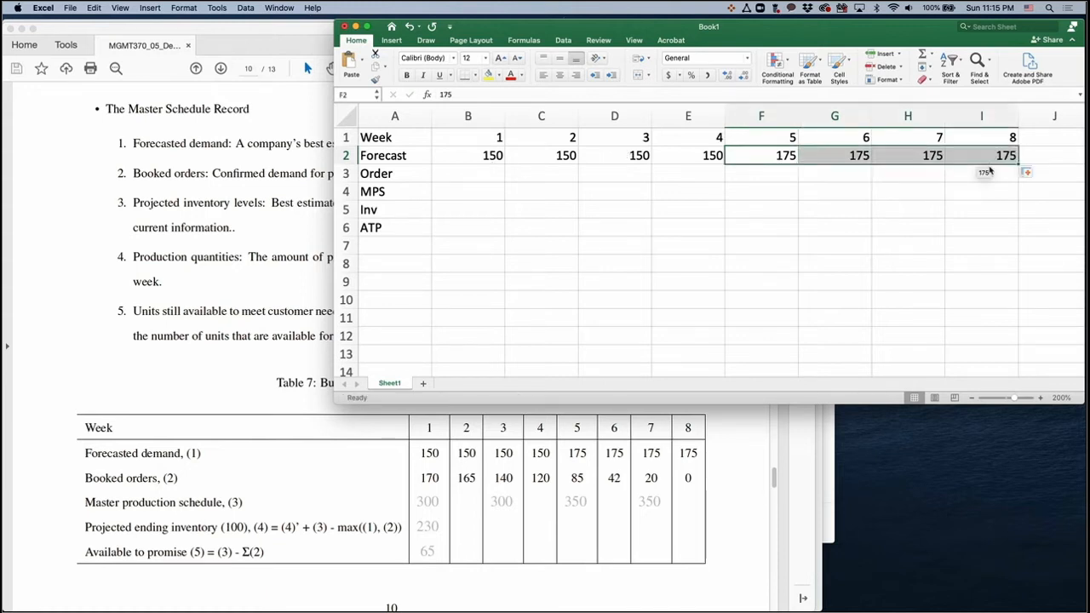
Enter the booked orders 170, 165, 140 and 120 for weeks 1 to 4 in B3:E3
{"action": "left_click", "coordinate": [479, 173]}
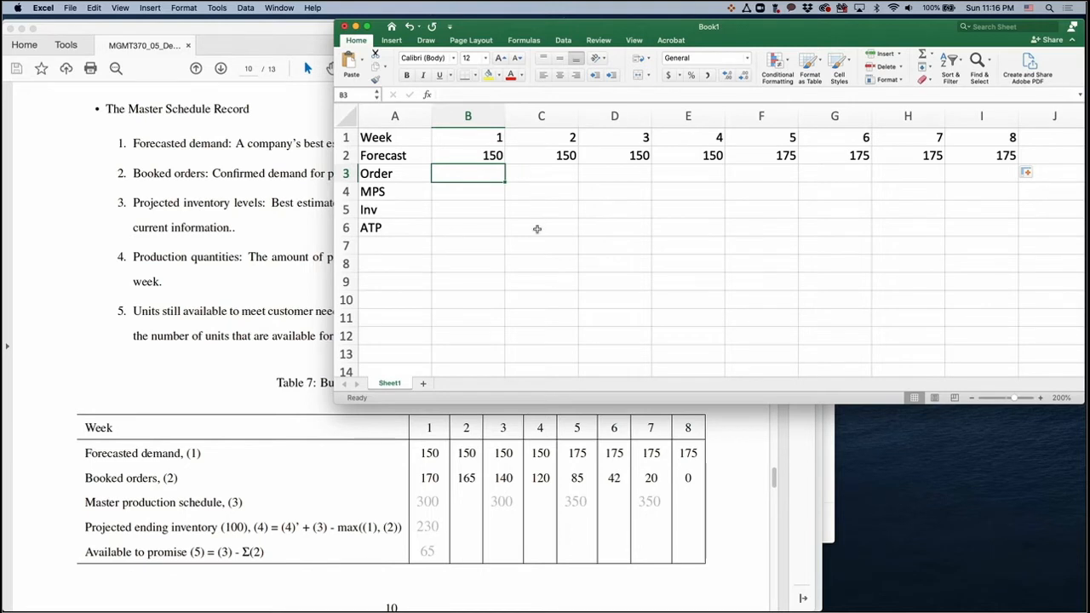
{"action": "type", "text": "170"}
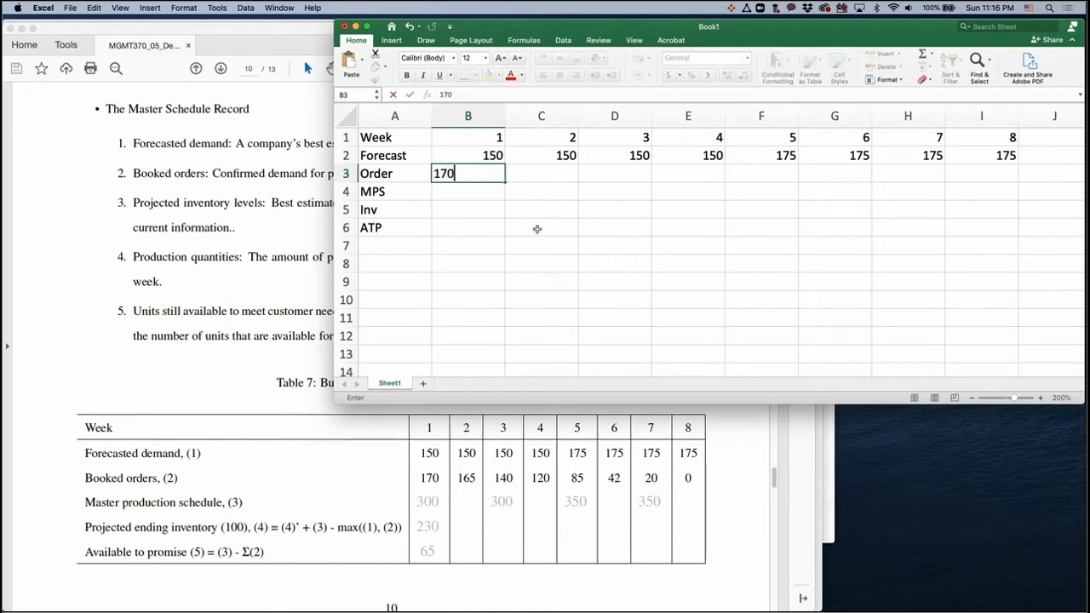
{"action": "key", "text": "Tab"}
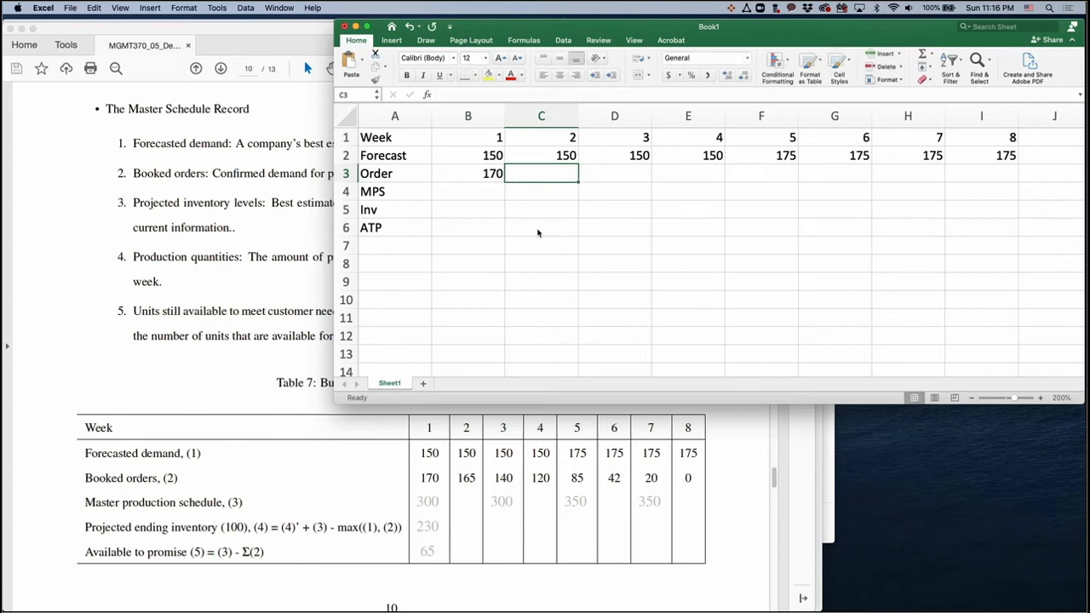
{"action": "type", "text": "165"}
{"action": "key", "text": "Return"}
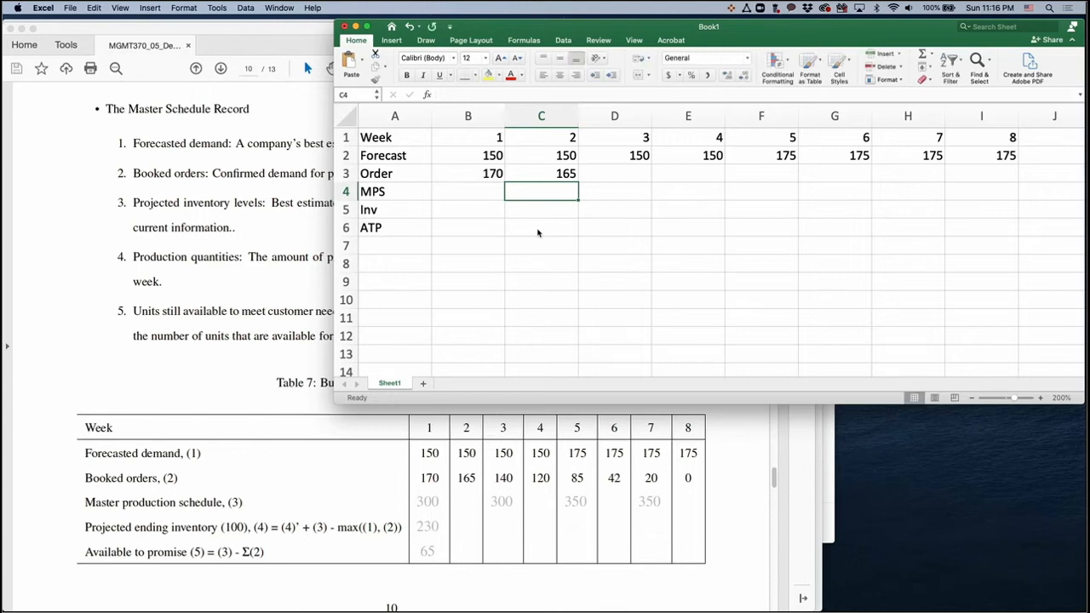
{"action": "key", "text": "Right"}
{"action": "key", "text": "Up"}
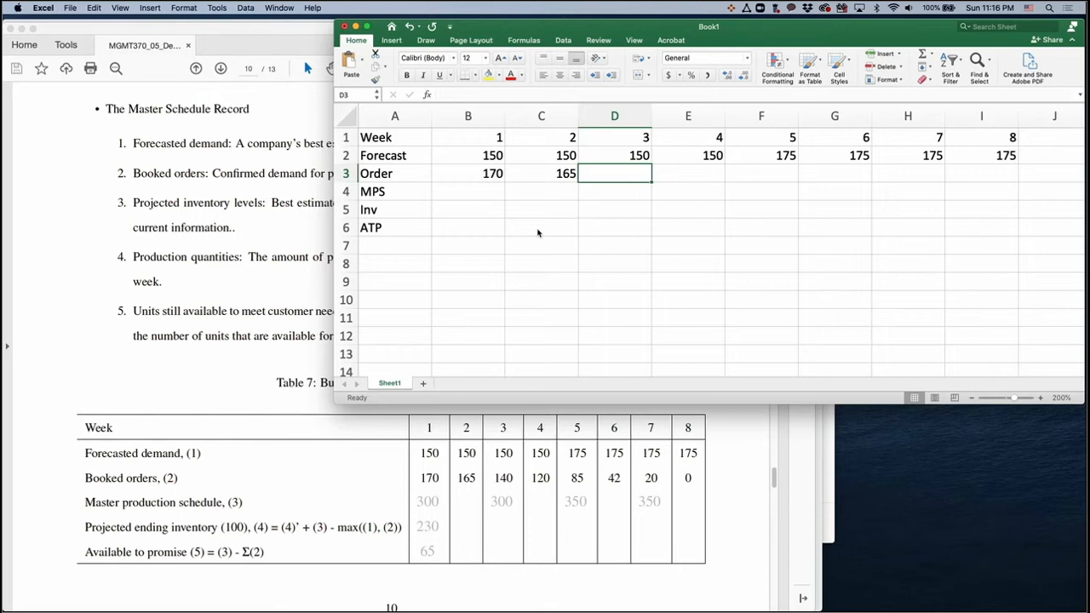
{"action": "type", "text": "140"}
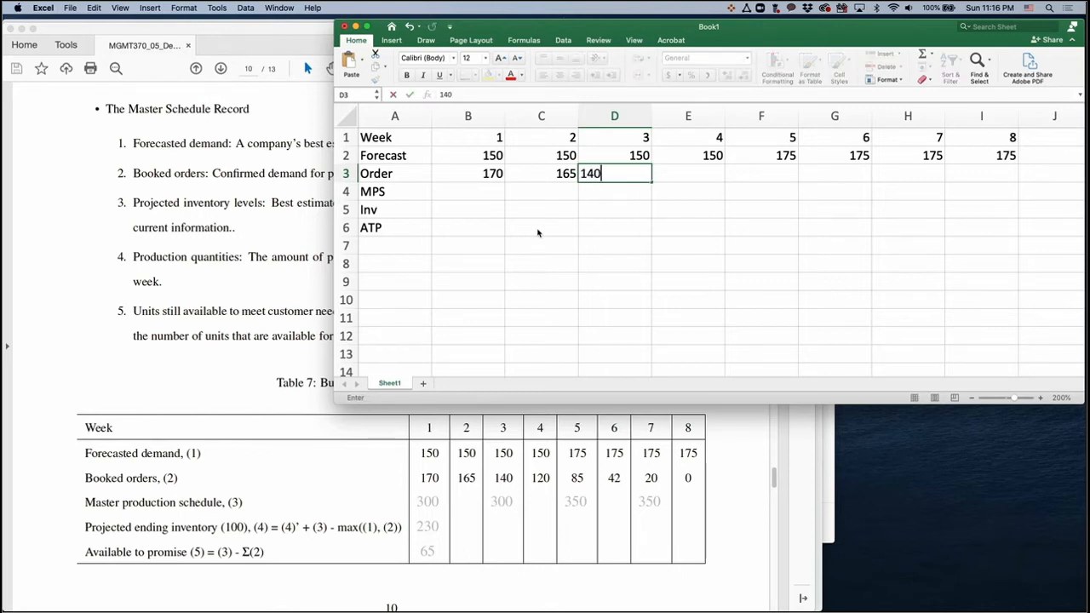
{"action": "key", "text": "Tab"}
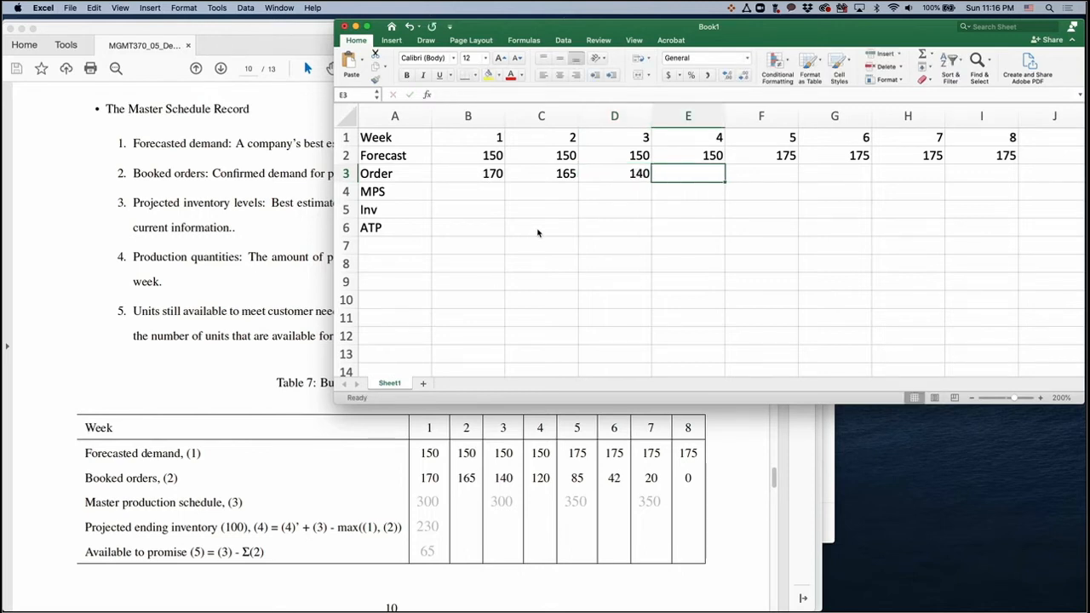
{"action": "type", "text": "120"}
{"action": "key", "text": "Tab"}
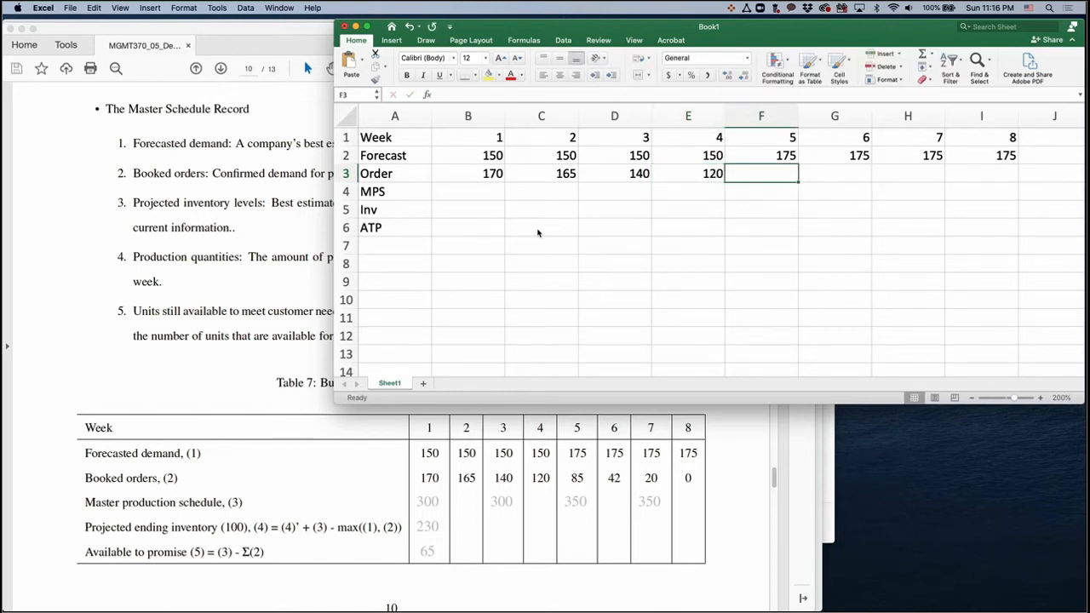
Enter the booked orders 85, 42 and 20 for weeks 5 to 7 in F3:H3
{"action": "type", "text": "85"}
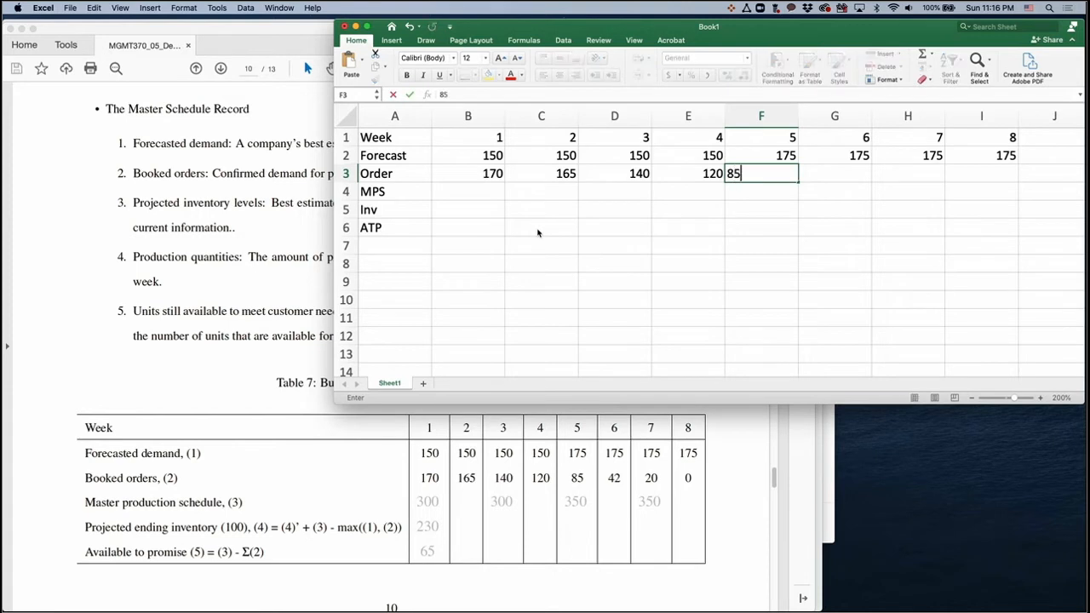
{"action": "key", "text": "Tab"}
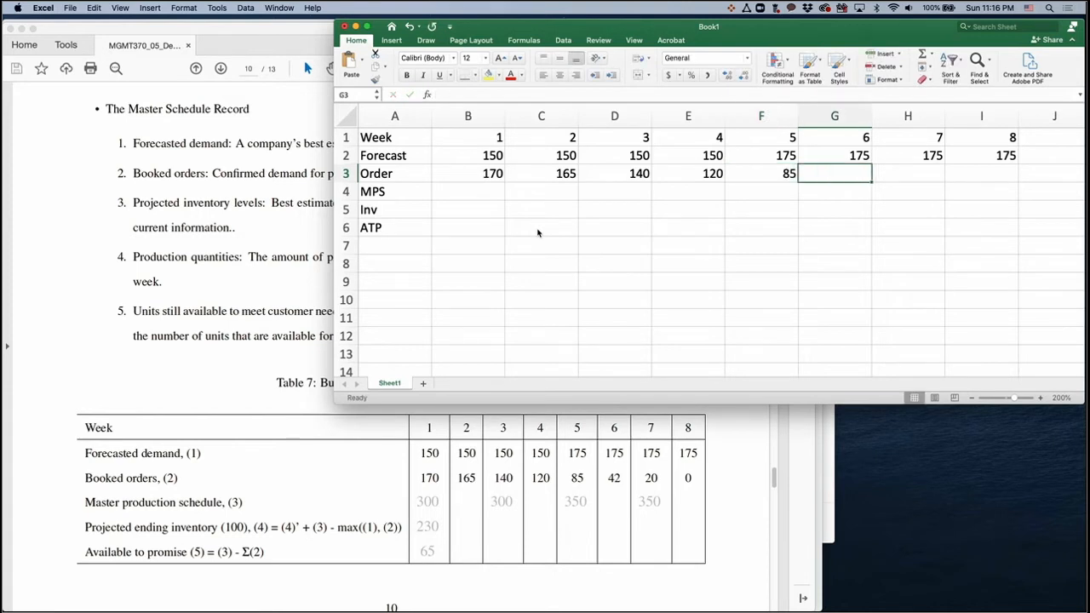
{"action": "type", "text": "42"}
{"action": "key", "text": "Tab"}
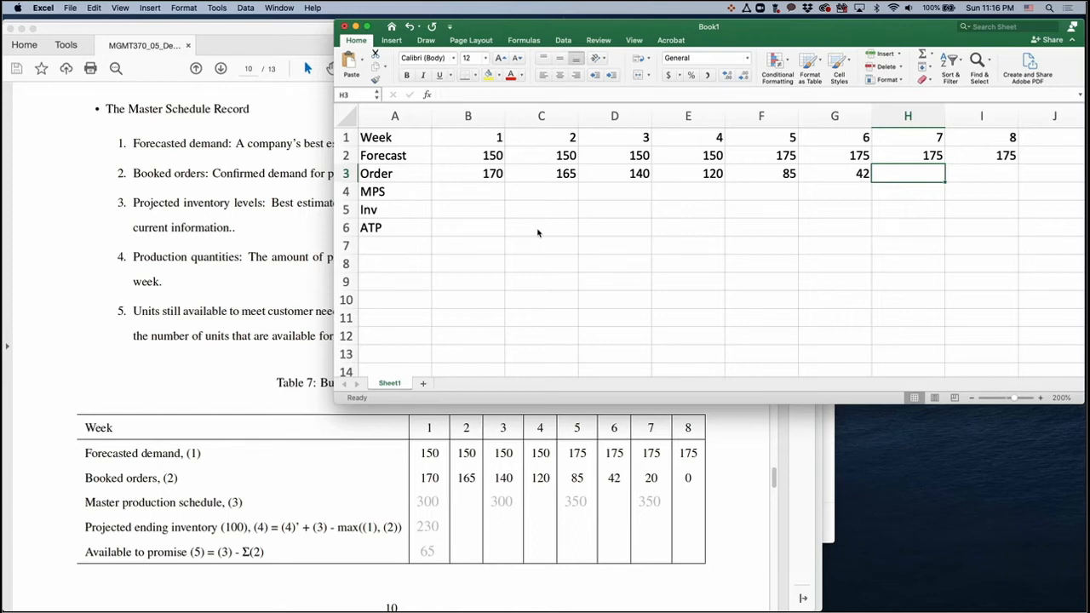
{"action": "type", "text": "20"}
{"action": "key", "text": "Tab"}
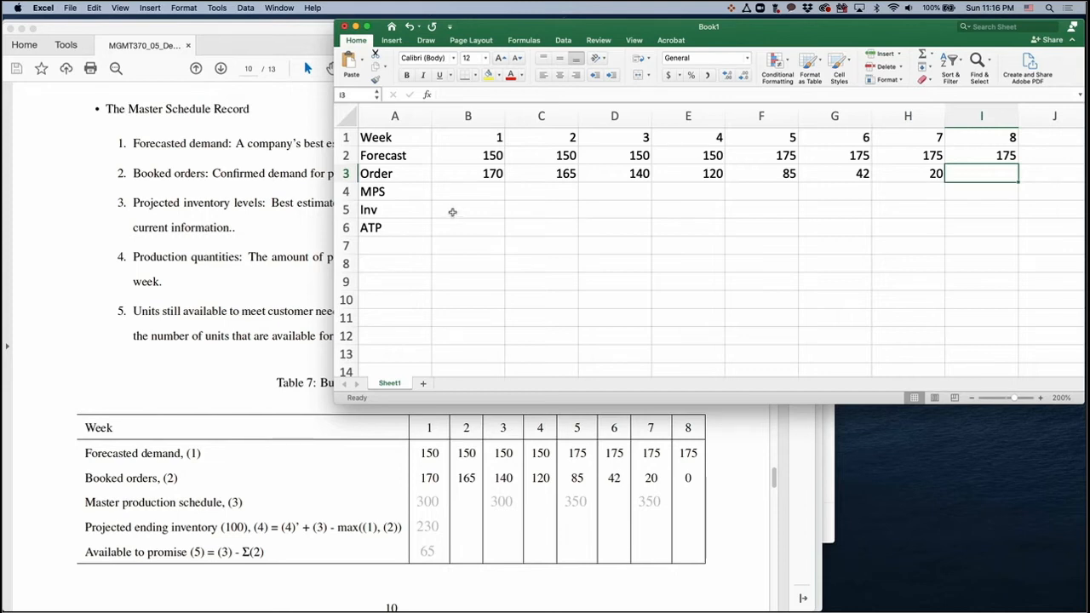
Insert a new column before week 1 and label it week 0 in B1
{"action": "left_click", "coordinate": [454, 191]}
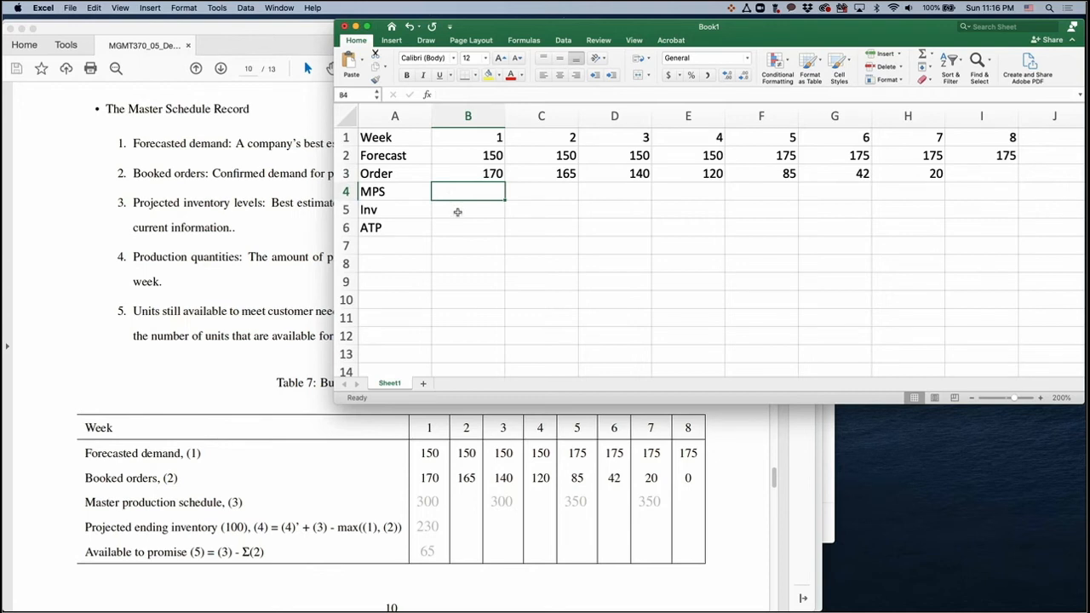
{"action": "left_click", "coordinate": [458, 212]}
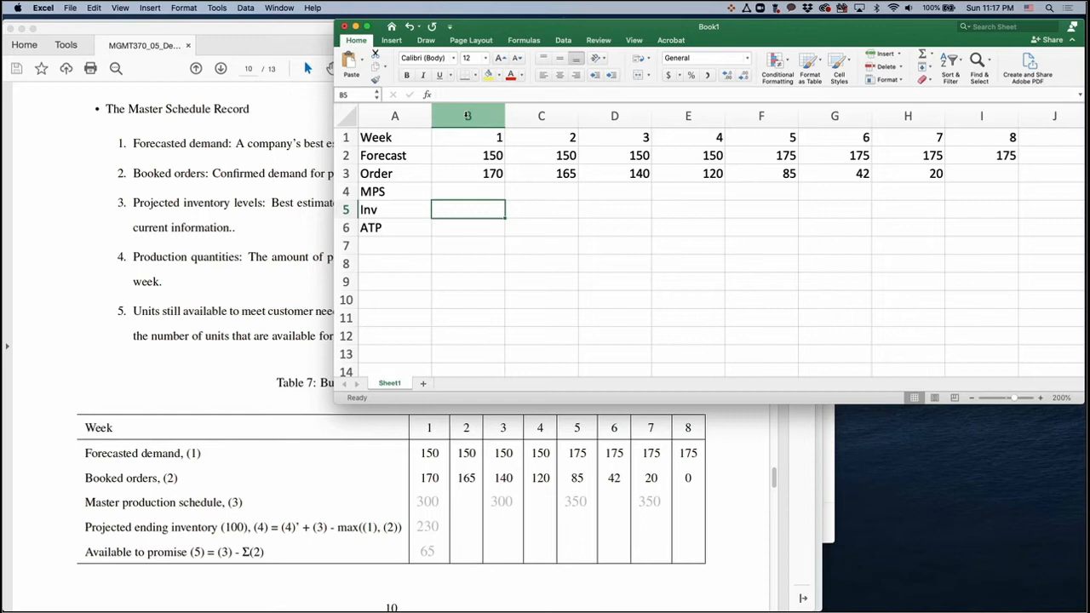
{"action": "left_click", "coordinate": [467, 115]}
{"action": "right_click", "coordinate": [466, 115]}
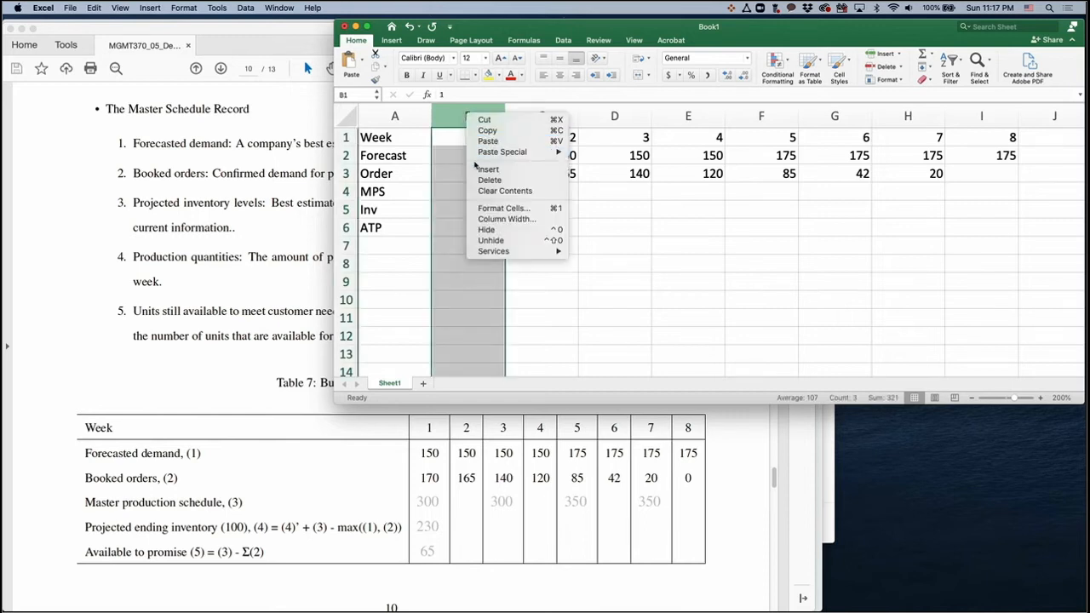
{"action": "left_click", "coordinate": [485, 169]}
{"action": "left_click", "coordinate": [464, 136]}
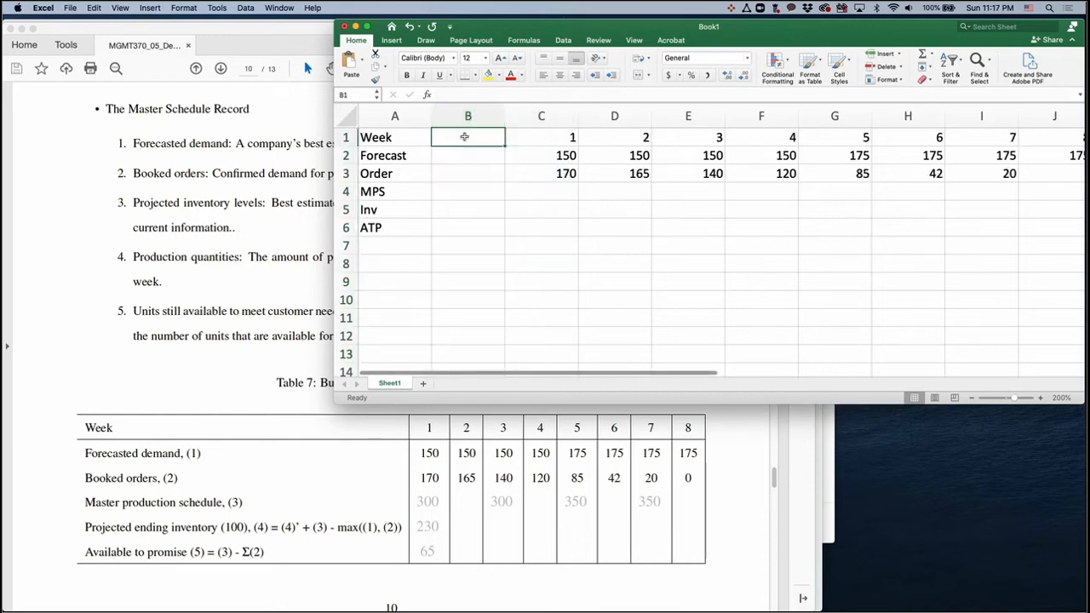
{"action": "type", "text": "0"}
{"action": "key", "text": "Return"}
Enter a starting inventory of 0 for week 0 in B5
{"action": "key", "text": "Return"}
{"action": "key", "text": "Return"}
{"action": "key", "text": "Return"}
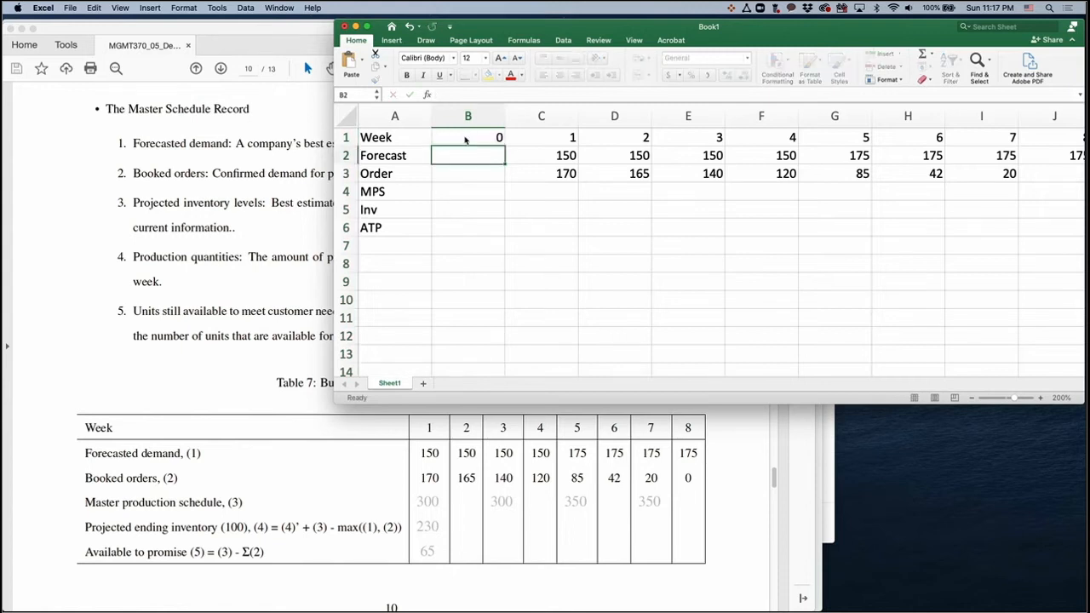
{"action": "type", "text": "0"}
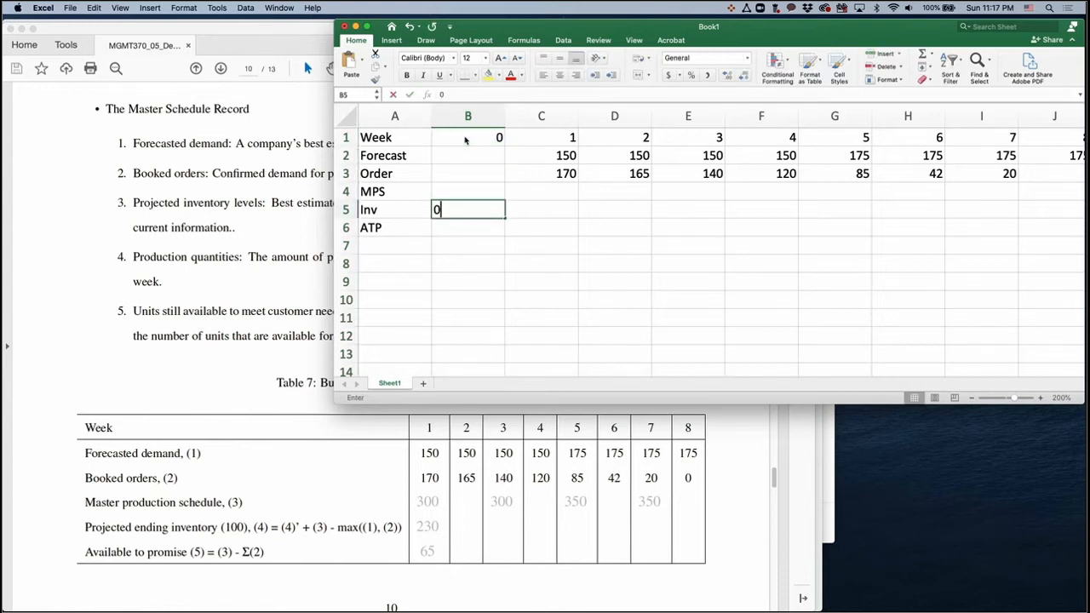
{"action": "key", "text": "Tab"}
{"action": "key", "text": "shift+Tab"}
{"action": "key", "text": "Tab"}
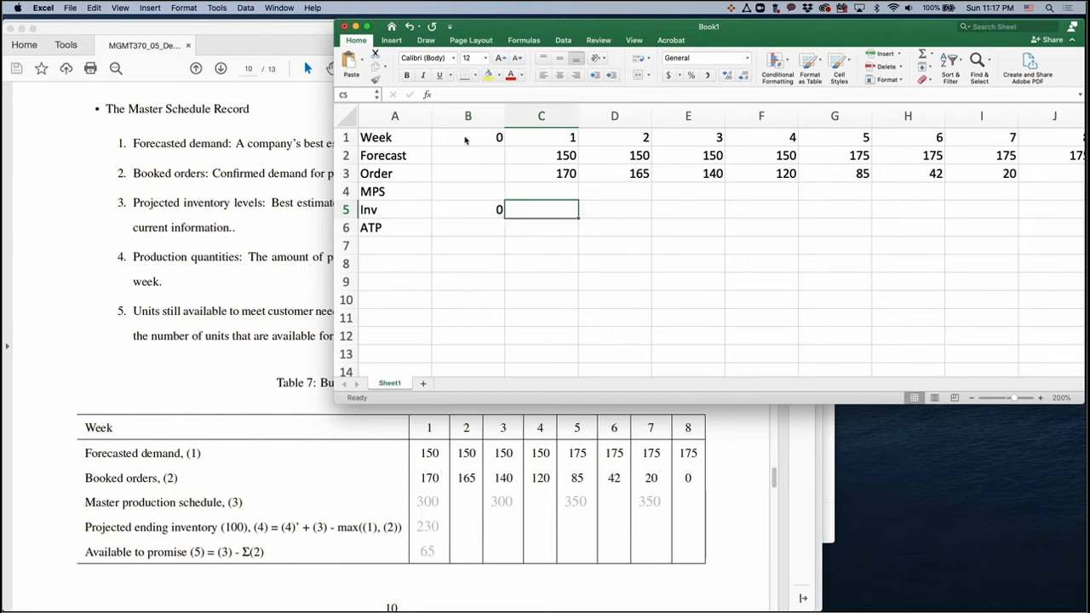
Enter the week 1 inventory formula =B5+C4-MAX(C2,C3) in C5
{"action": "type", "text": "="}
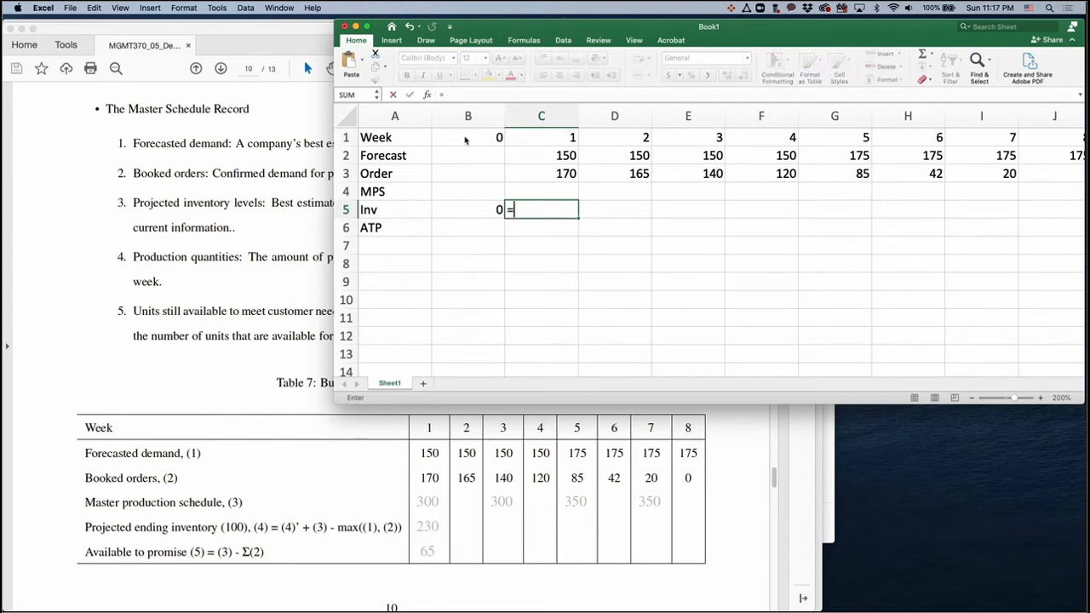
{"action": "key", "text": "Left"}
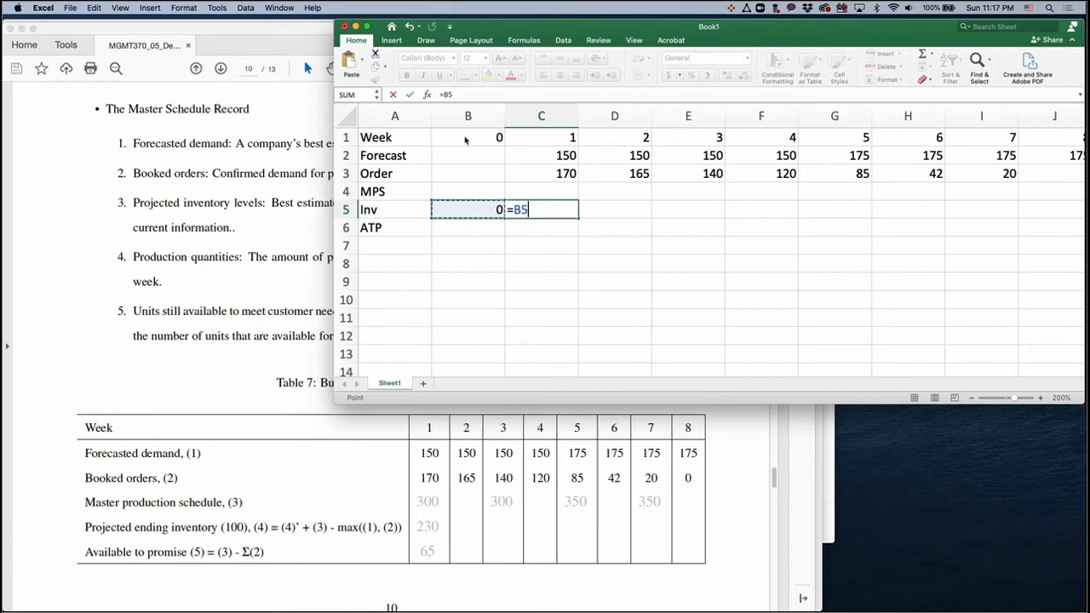
{"action": "type", "text": "+"}
{"action": "left_click", "coordinate": [525, 186]}
{"action": "type", "text": "-max("}
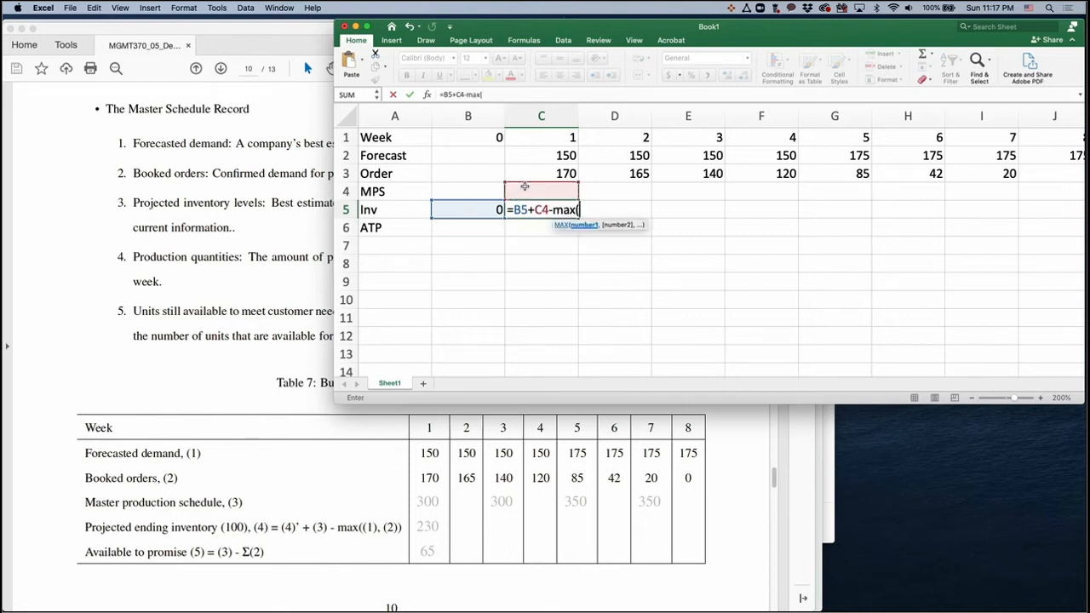
{"action": "left_click", "coordinate": [542, 174]}
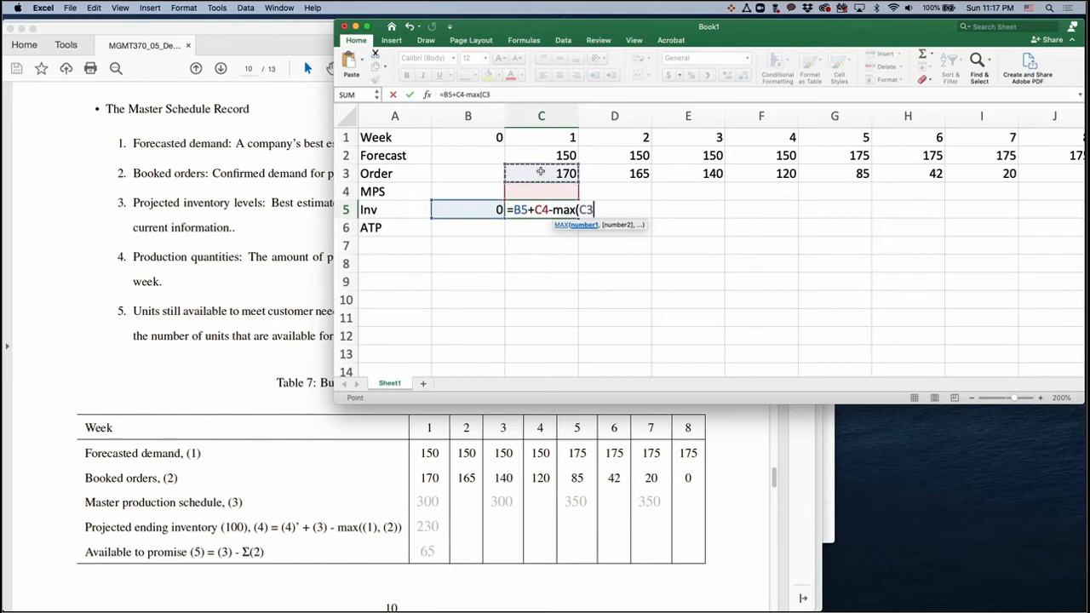
{"action": "left_click", "coordinate": [541, 149]}
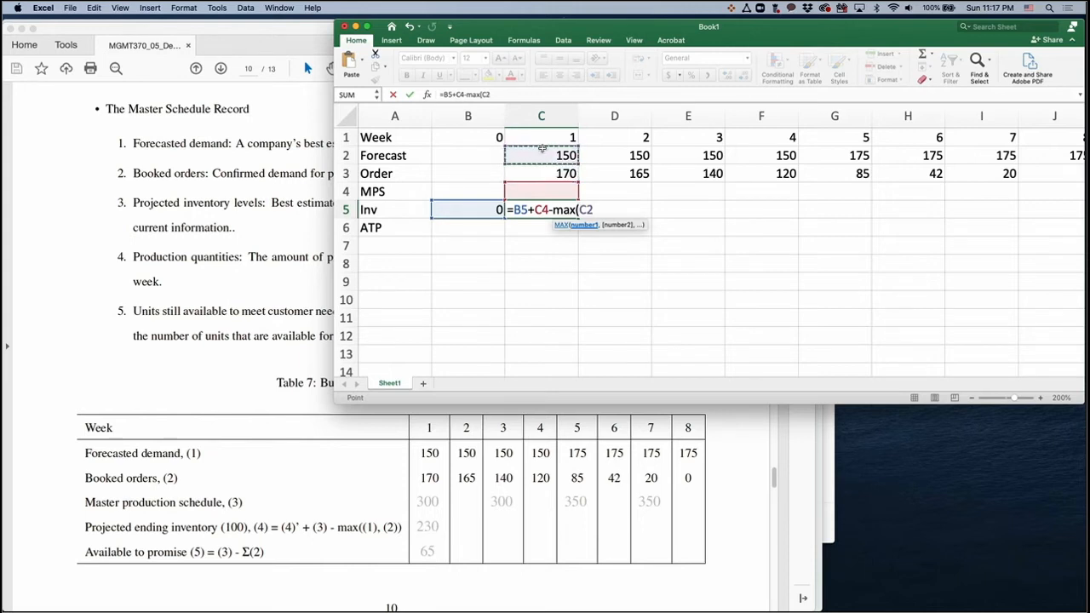
{"action": "type", "text": ","}
{"action": "left_click", "coordinate": [544, 174]}
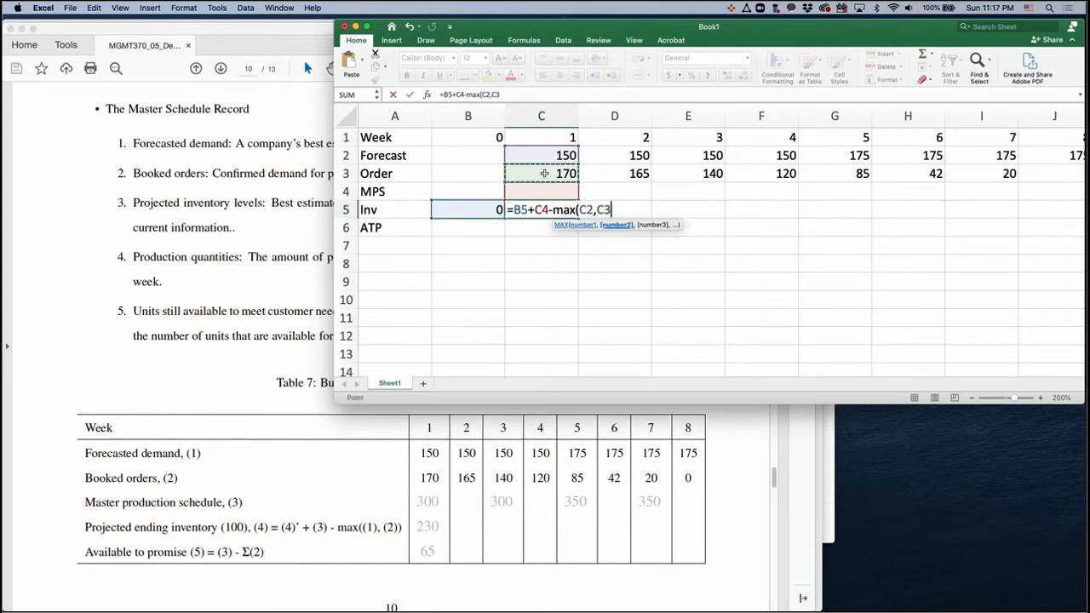
{"action": "type", "text": ")"}
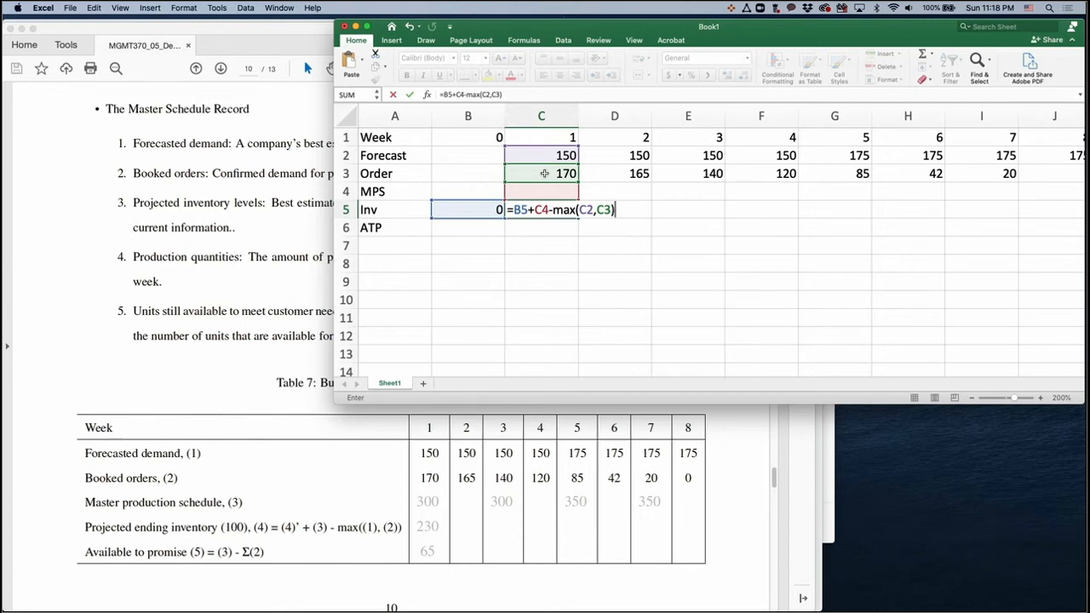
{"action": "key", "text": "Return"}
Fill the inventory formula from C5 across to week 8, and reposition and widen the workbook window to show all of column J
{"action": "left_click", "coordinate": [567, 210]}
{"action": "left_click_drag", "start_coordinate": [578, 218], "coordinate": [1079, 197]}
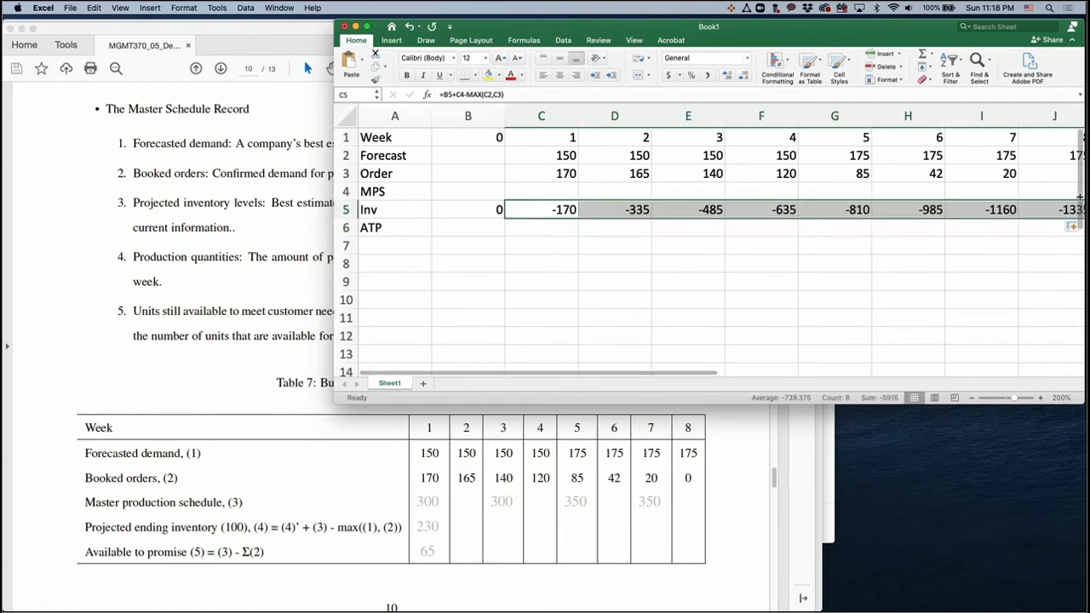
{"action": "left_click_drag", "start_coordinate": [910, 29], "coordinate": [872, 32]}
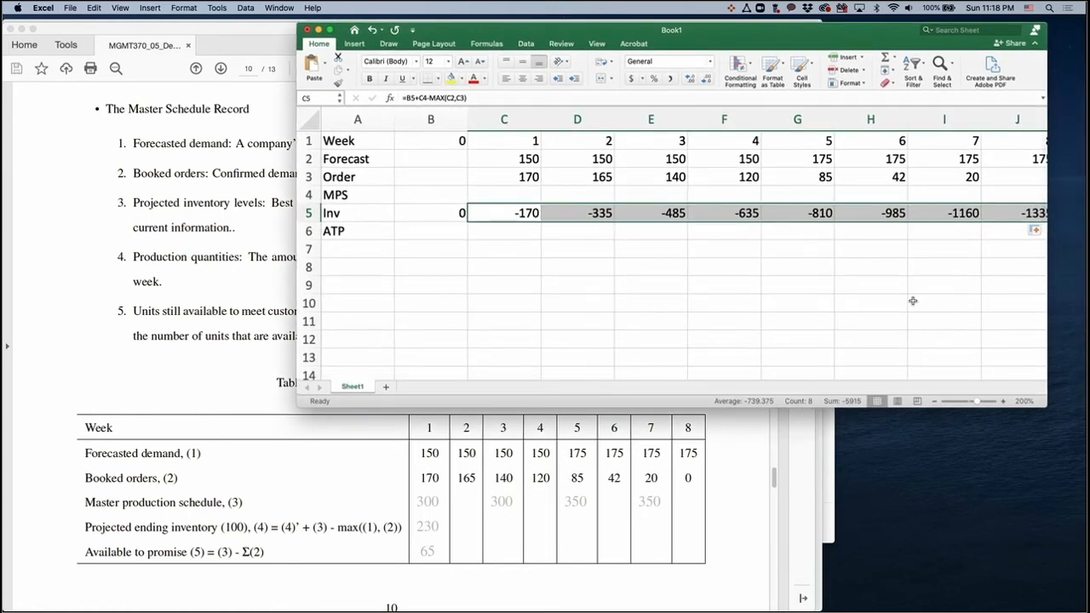
{"action": "left_click_drag", "start_coordinate": [1045, 406], "coordinate": [1061, 410]}
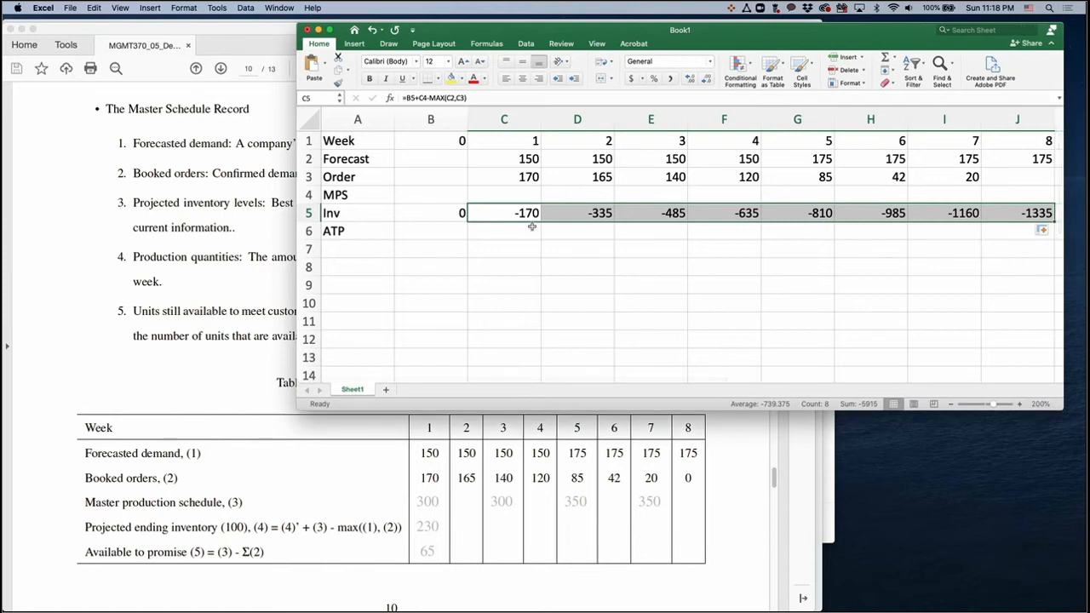
Enter an MPS quantity of 300 for week 1 in C4
{"action": "left_click", "coordinate": [494, 193]}
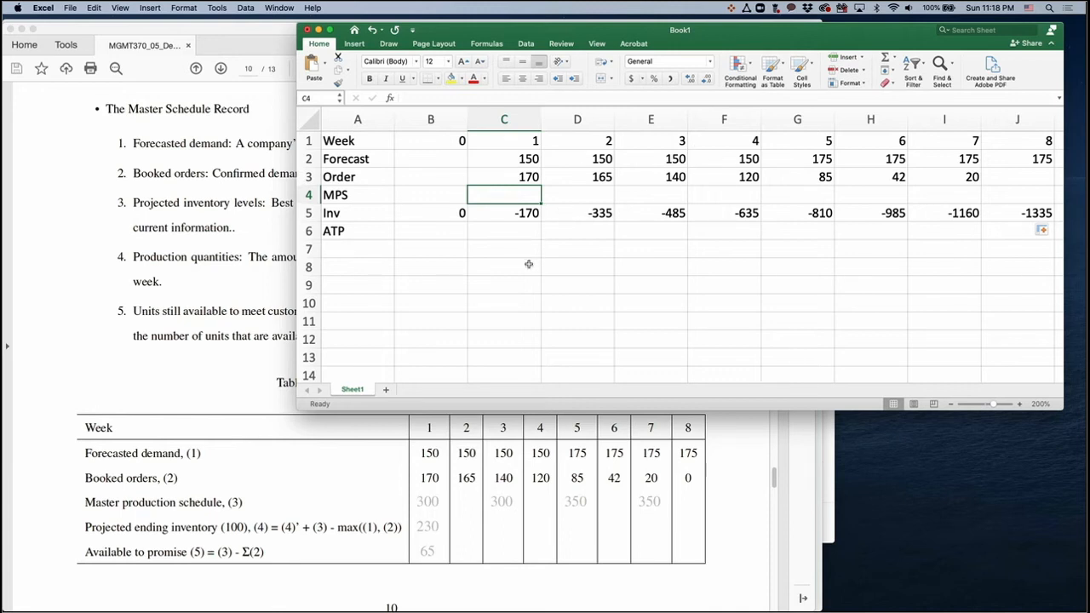
{"action": "type", "text": "300"}
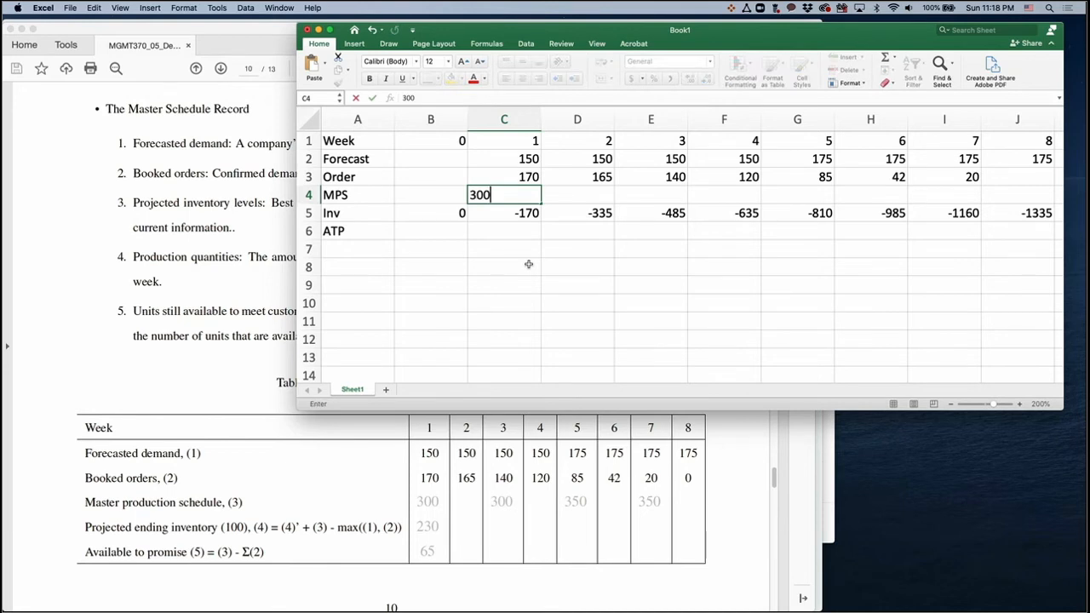
{"action": "key", "text": "Tab"}
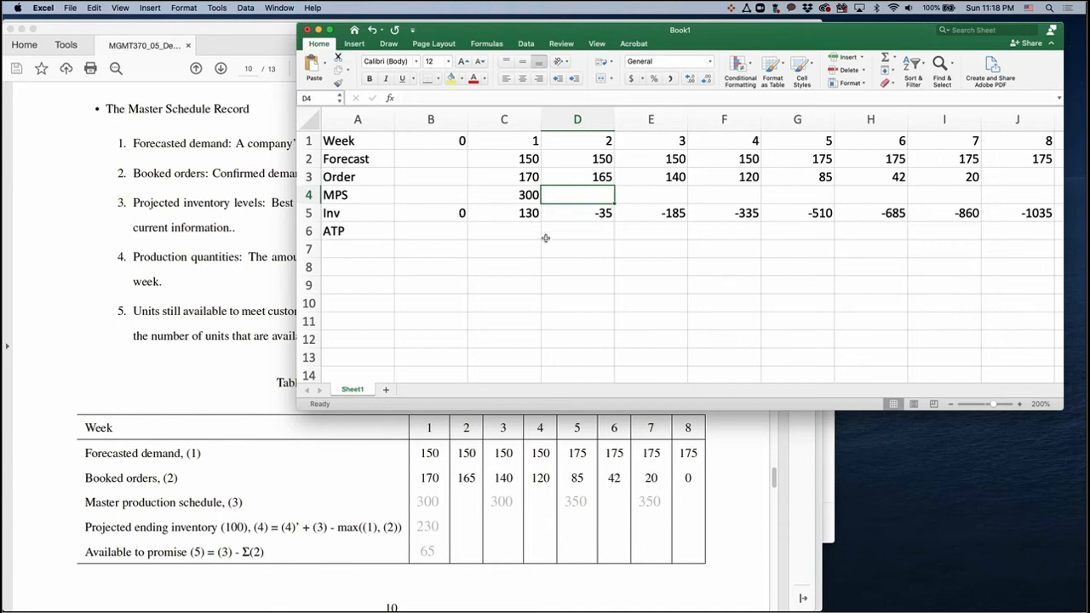
Set the week 0 starting inventory in B5 to 100
{"action": "left_click", "coordinate": [439, 214]}
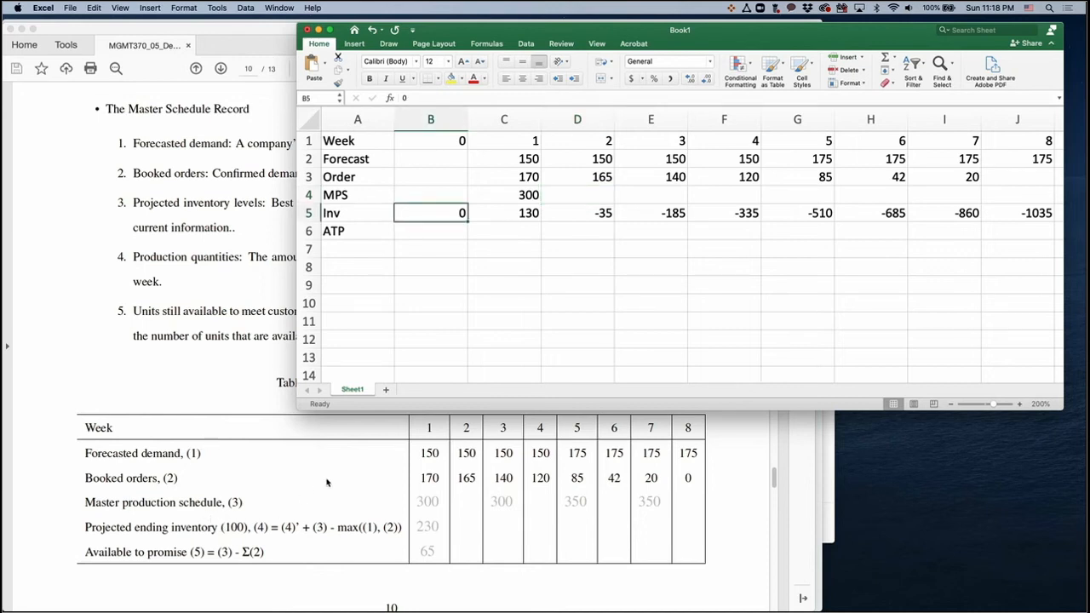
{"action": "type", "text": "100"}
{"action": "key", "text": "Tab"}
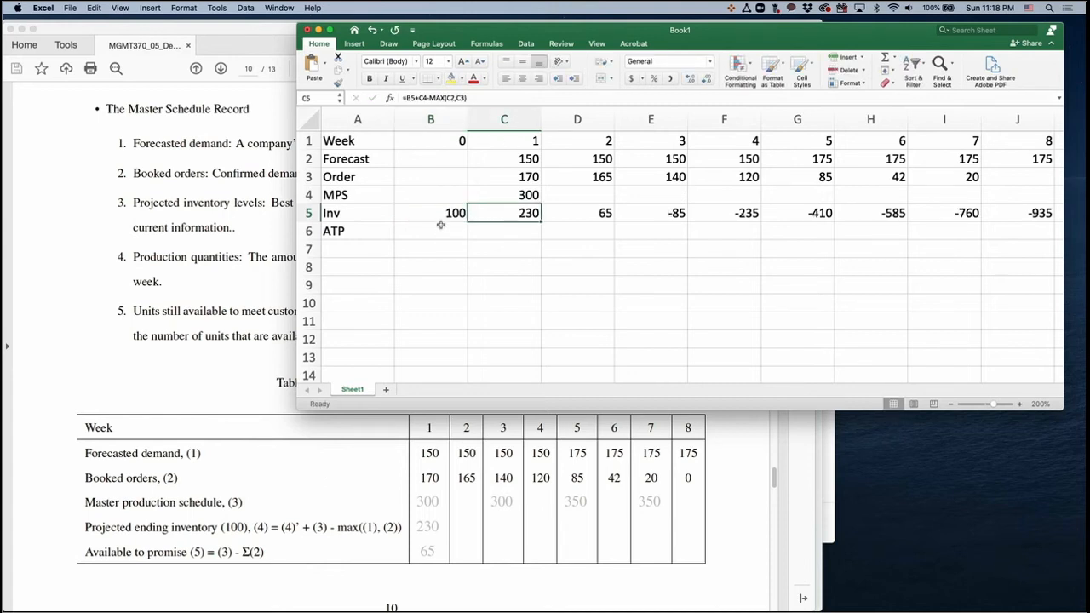
{"action": "left_click", "coordinate": [439, 214]}
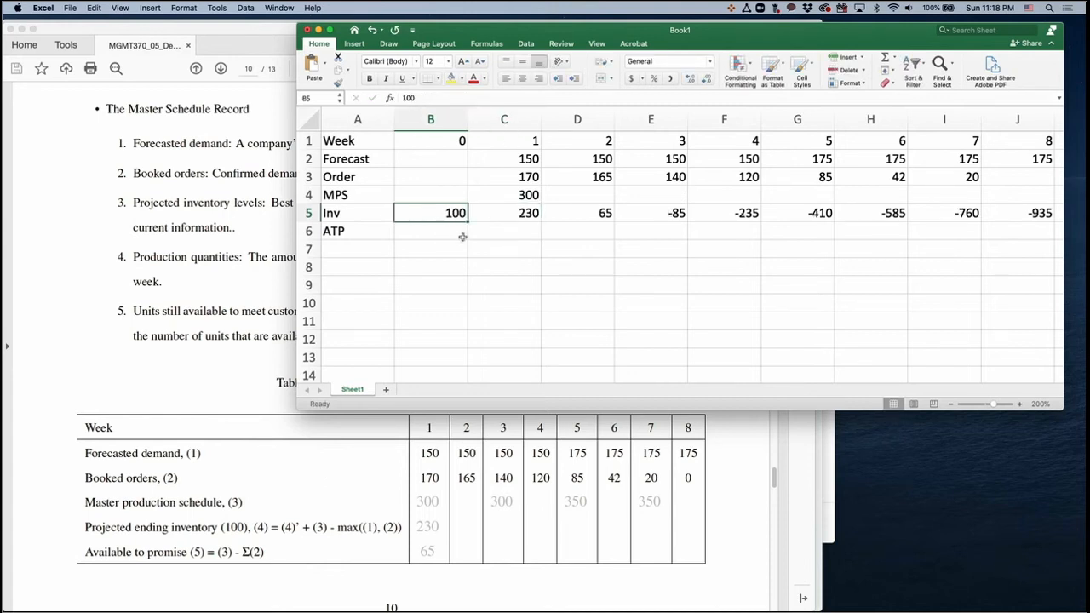
Enter an MPS quantity of 300 for week 3 in E4
{"action": "left_click", "coordinate": [515, 192]}
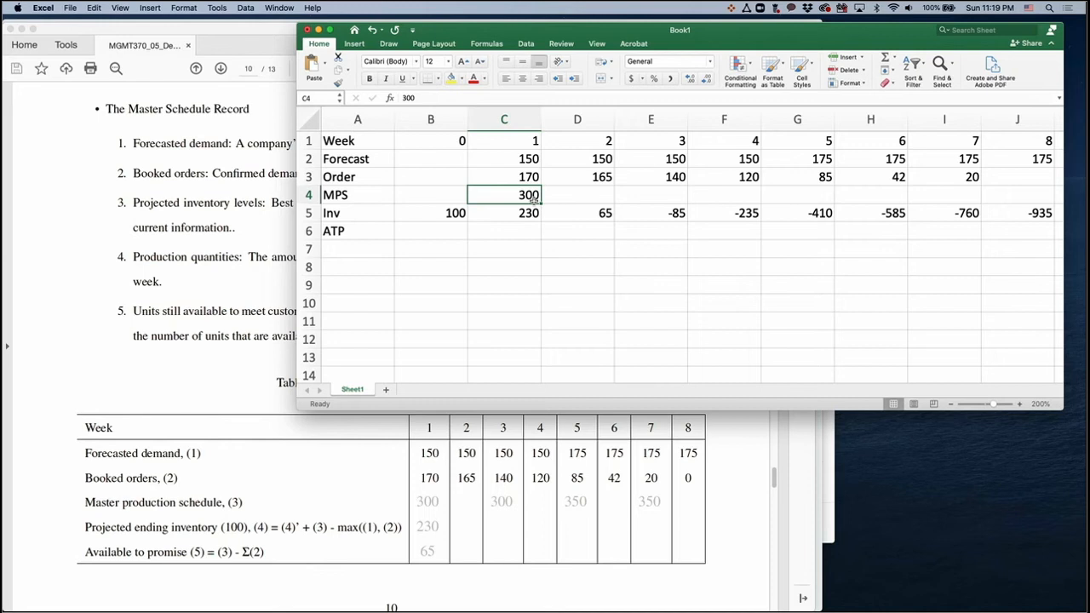
{"action": "left_click", "coordinate": [662, 197]}
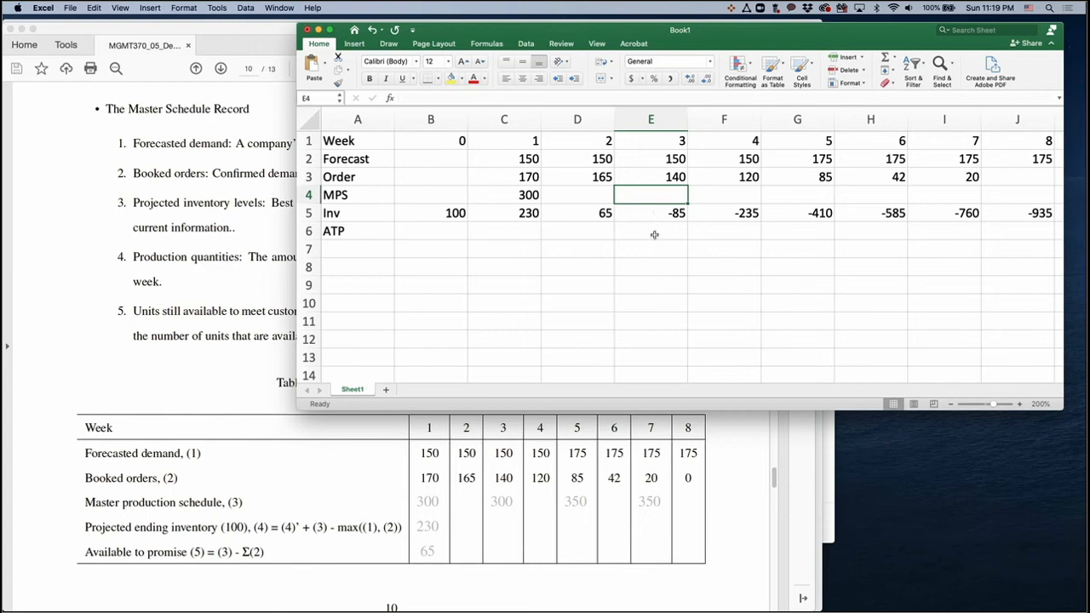
{"action": "type", "text": "300"}
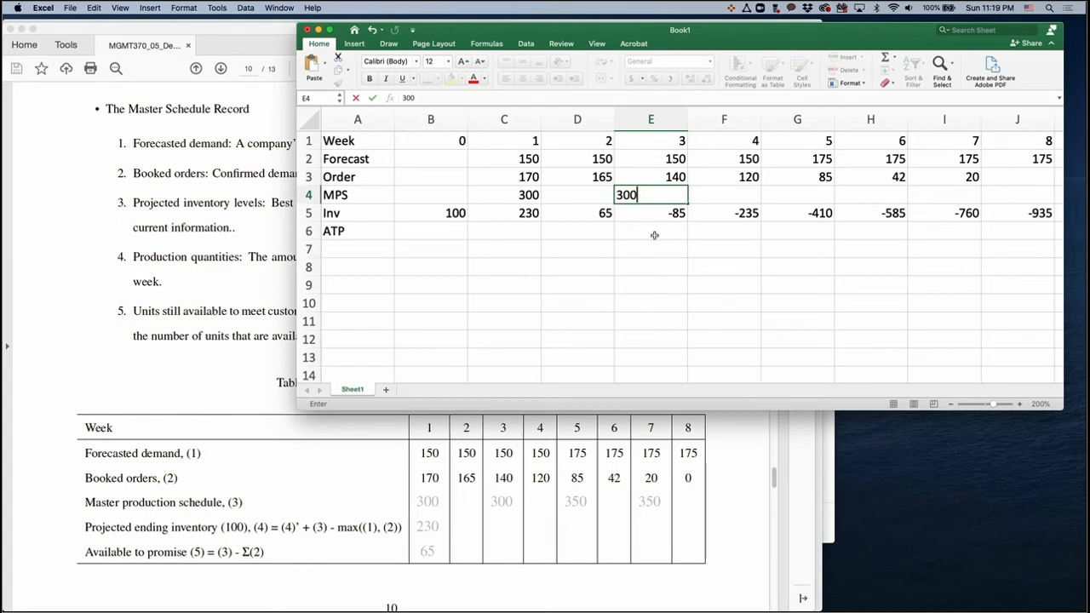
{"action": "key", "text": "Tab"}
{"action": "key", "text": "Tab"}
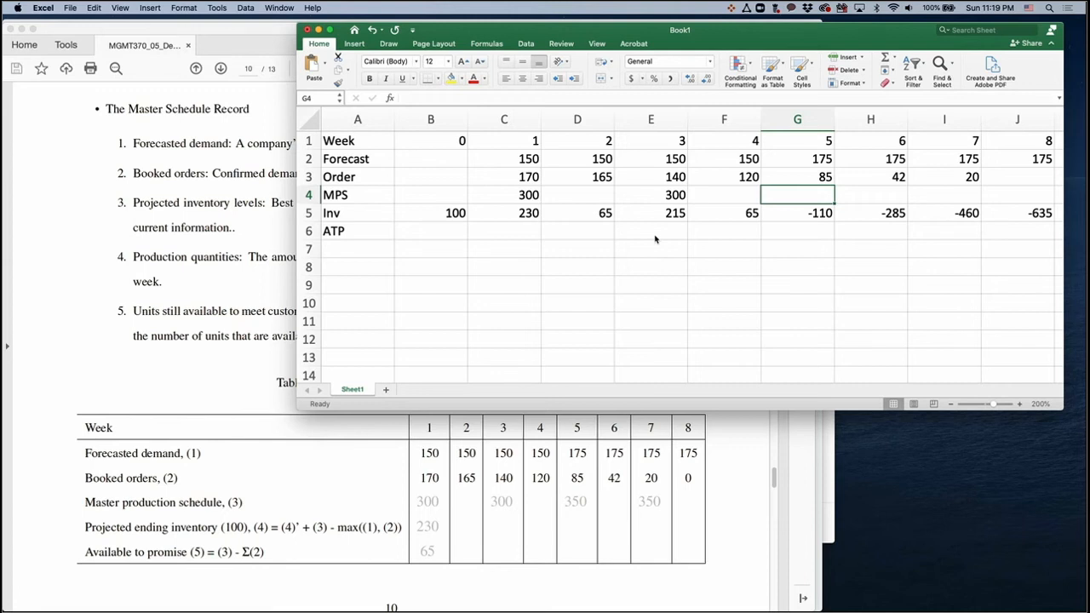
Enter MPS quantities of 350 for week 5 in G4 and week 7 in I4
{"action": "type", "text": "35"}
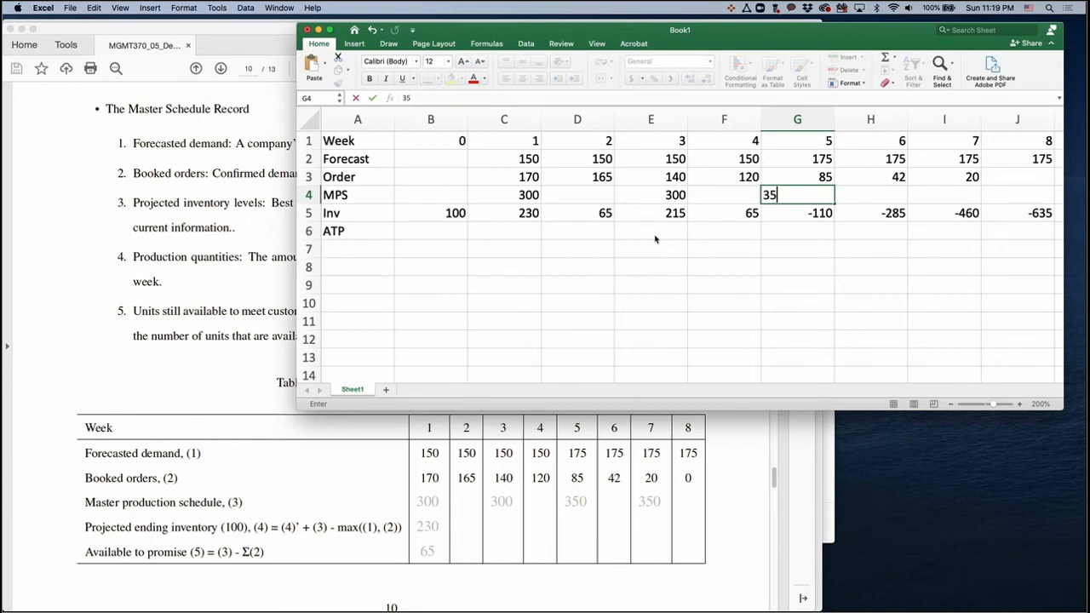
{"action": "type", "text": "0"}
{"action": "key", "text": "Tab"}
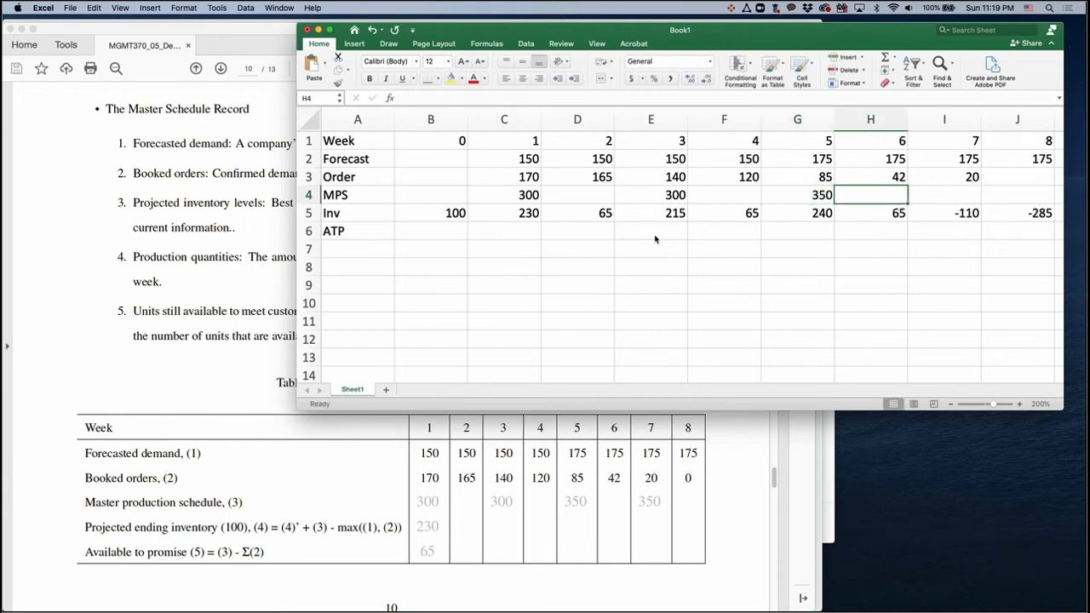
{"action": "key", "text": "Tab"}
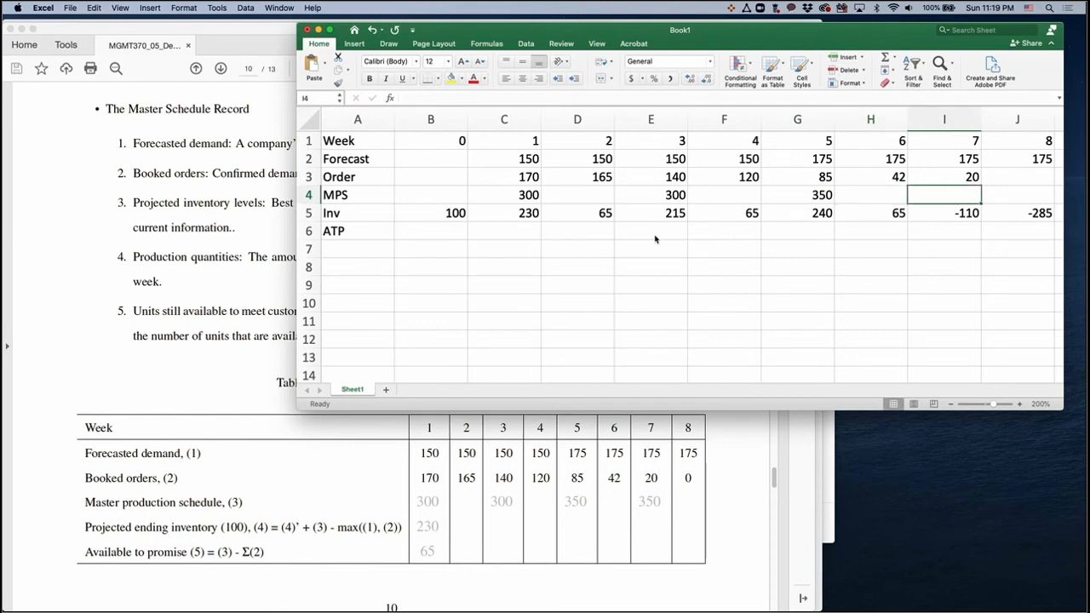
{"action": "type", "text": "350"}
{"action": "key", "text": "Return"}
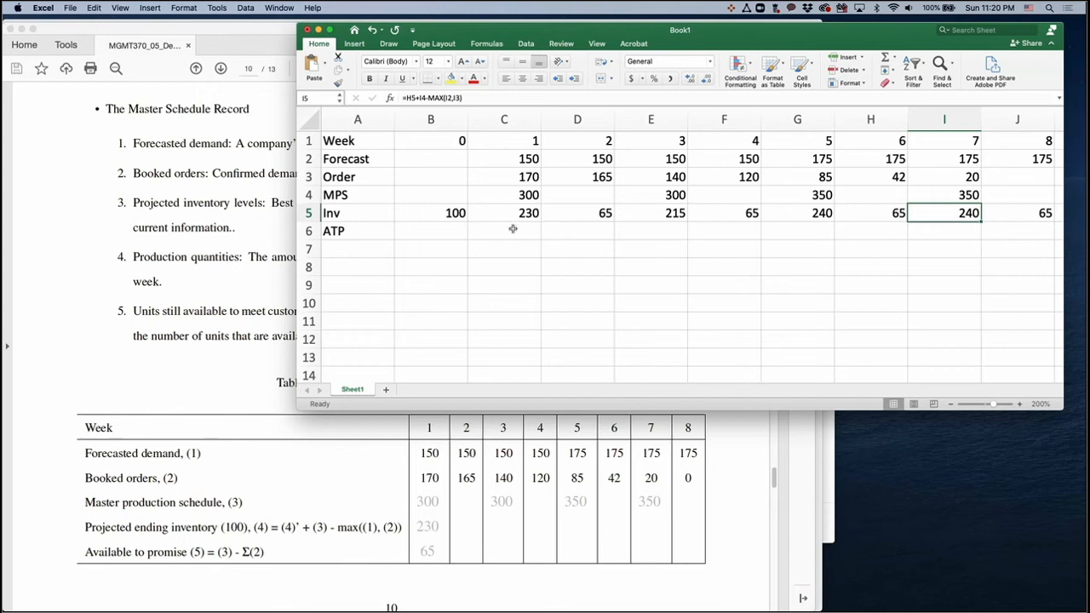
Highlight the MPS quantities for weeks 1, 3, 5 and 7 in row 4 with yellow fill
{"action": "left_click", "coordinate": [490, 195]}
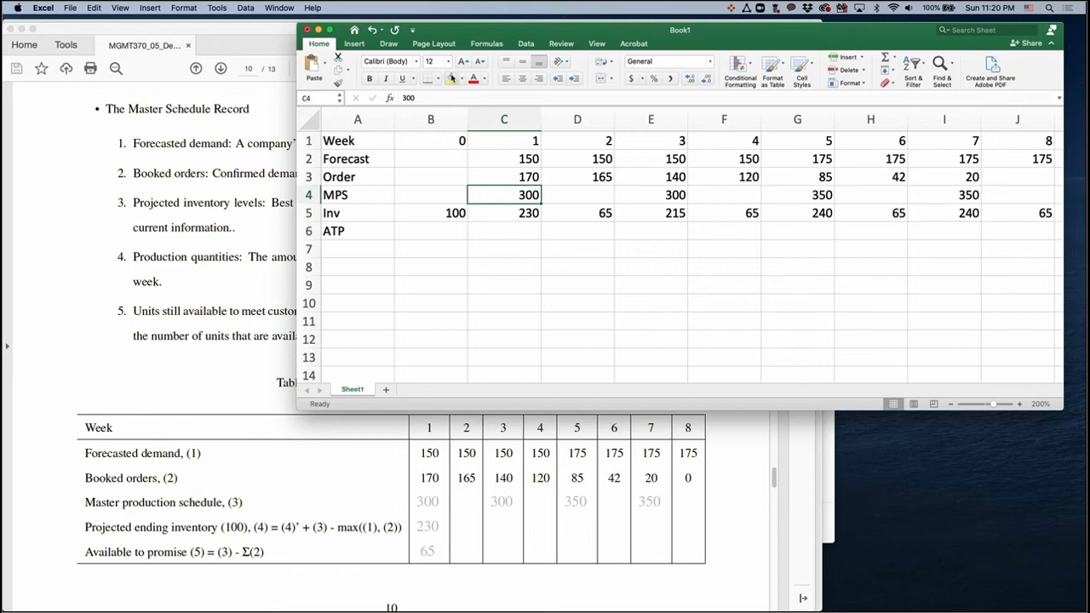
{"action": "left_click", "coordinate": [655, 190]}
{"action": "left_click", "coordinate": [451, 78]}
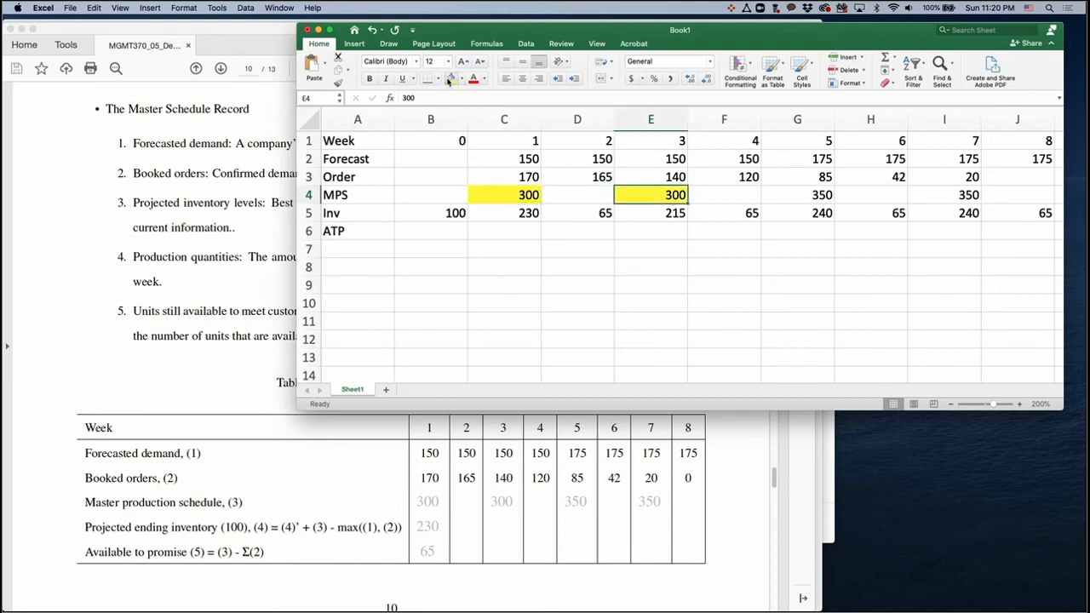
{"action": "left_click", "coordinate": [795, 196]}
{"action": "left_click", "coordinate": [451, 78]}
{"action": "left_click", "coordinate": [934, 191]}
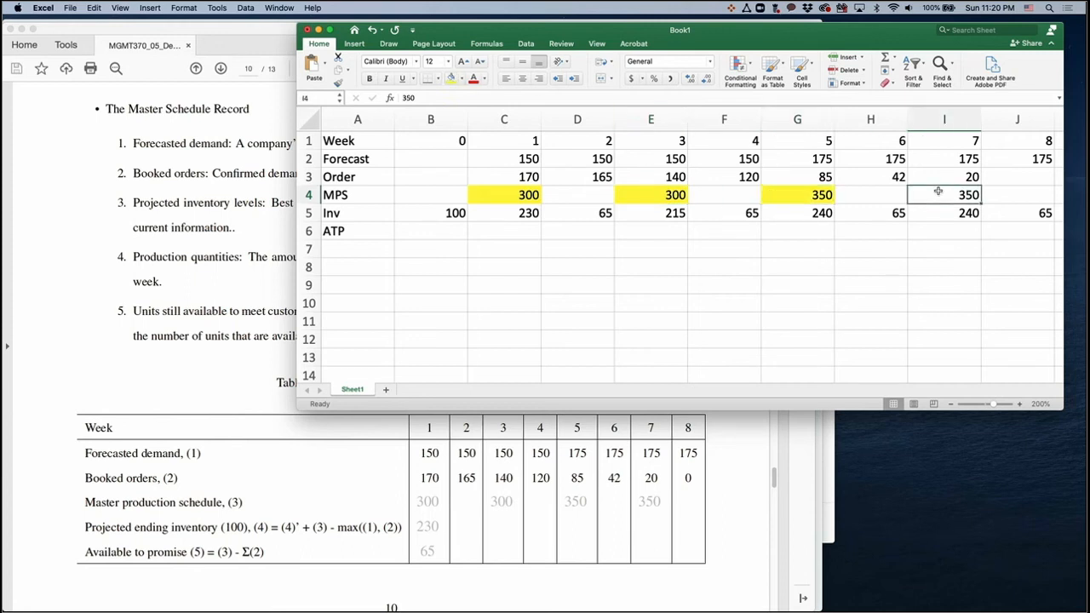
{"action": "left_click", "coordinate": [451, 78]}
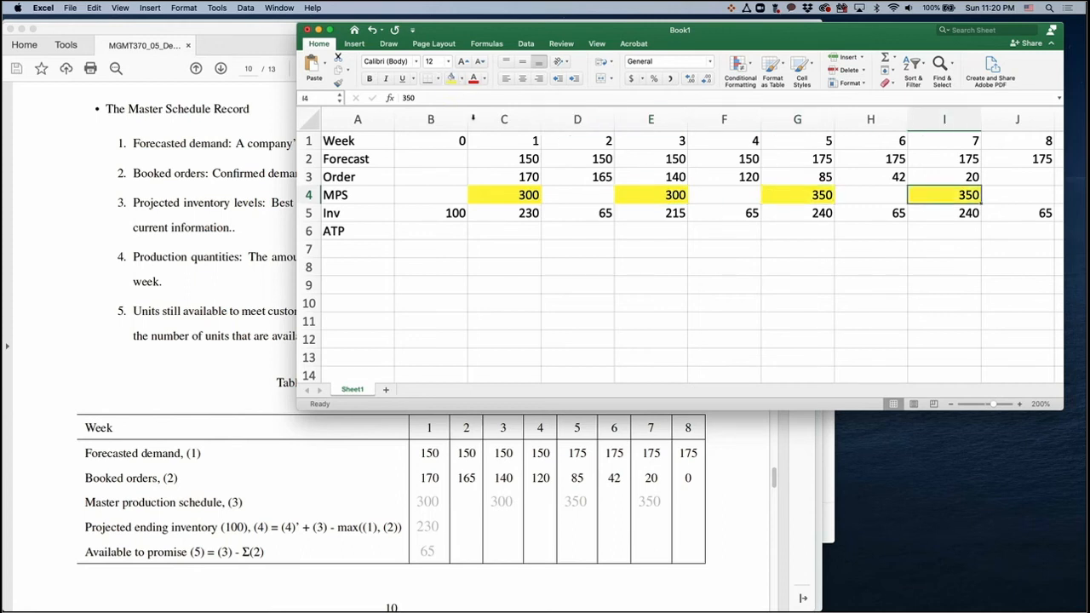
Calculate the week 1 available-to-promise in C6 with the formula =B5+C4-C3-D3
{"action": "left_click", "coordinate": [567, 268]}
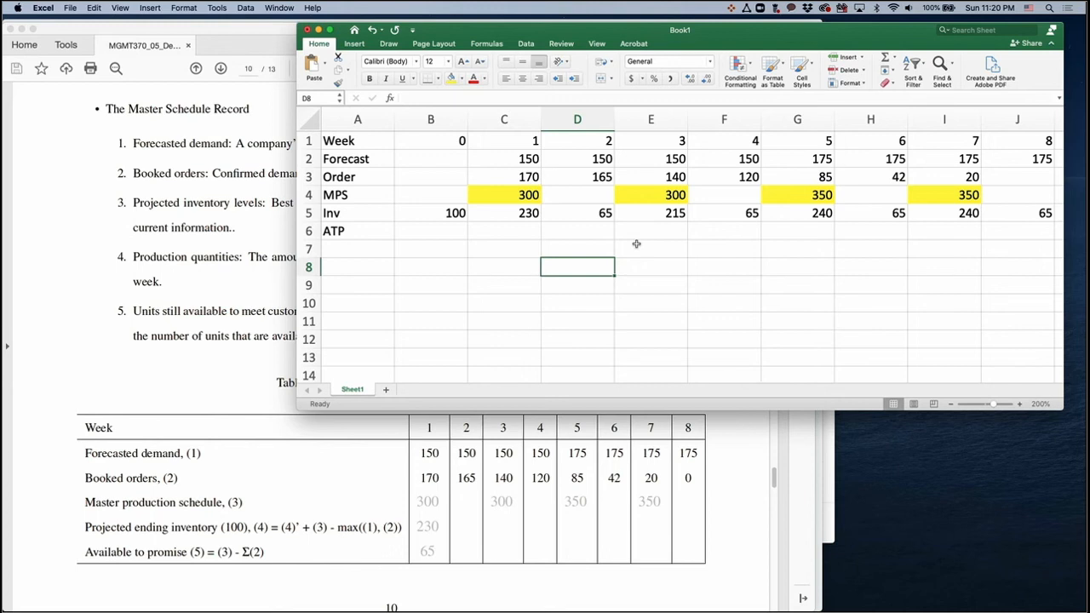
{"action": "left_click", "coordinate": [446, 227]}
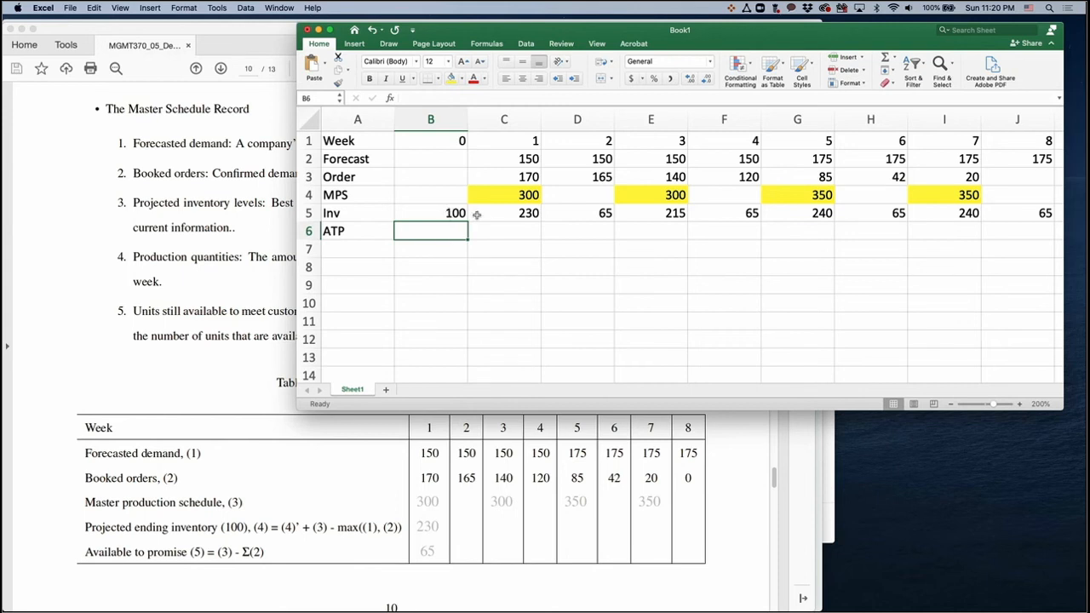
{"action": "left_click", "coordinate": [501, 230]}
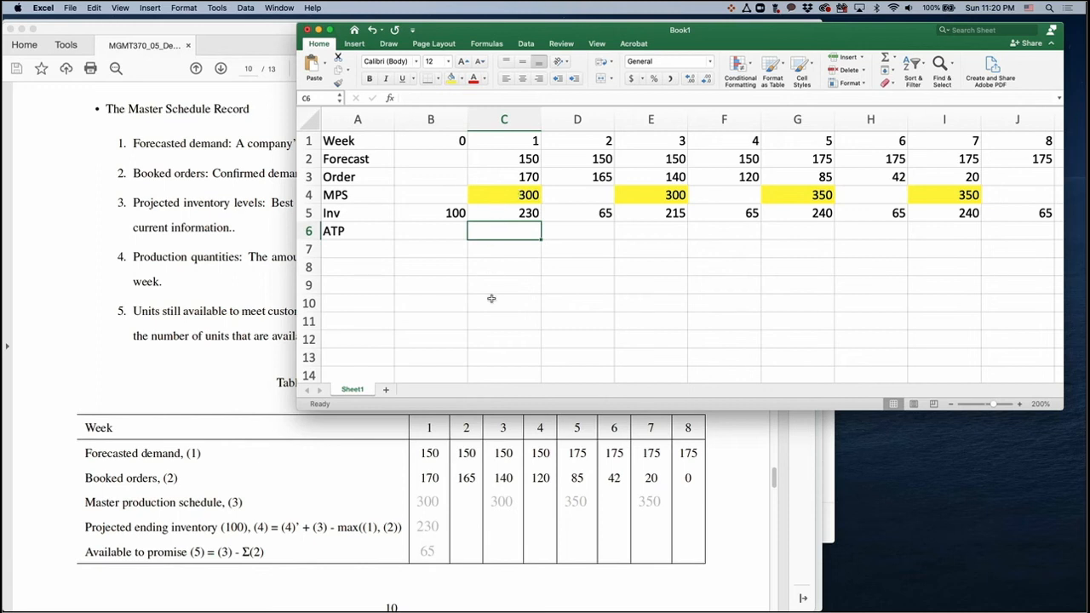
{"action": "type", "text": "="}
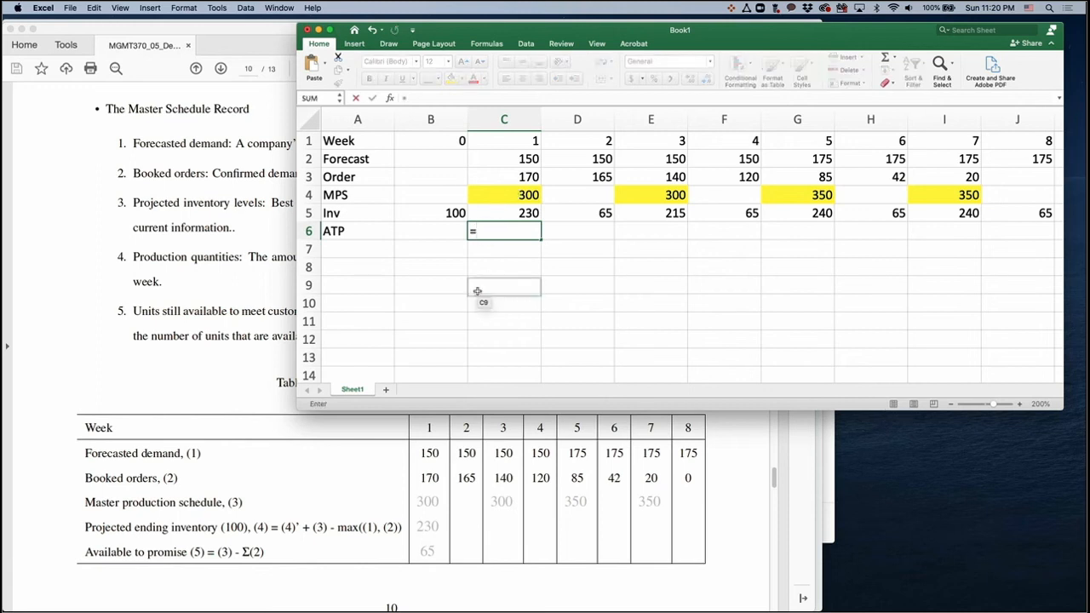
{"action": "left_click", "coordinate": [448, 212]}
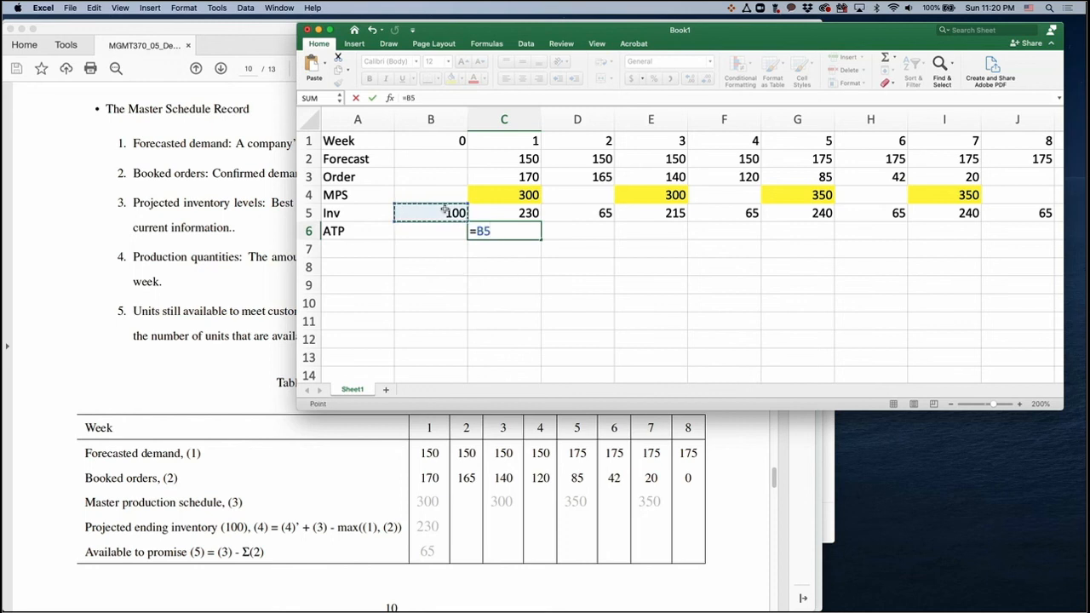
{"action": "type", "text": "+"}
{"action": "left_click", "coordinate": [508, 196]}
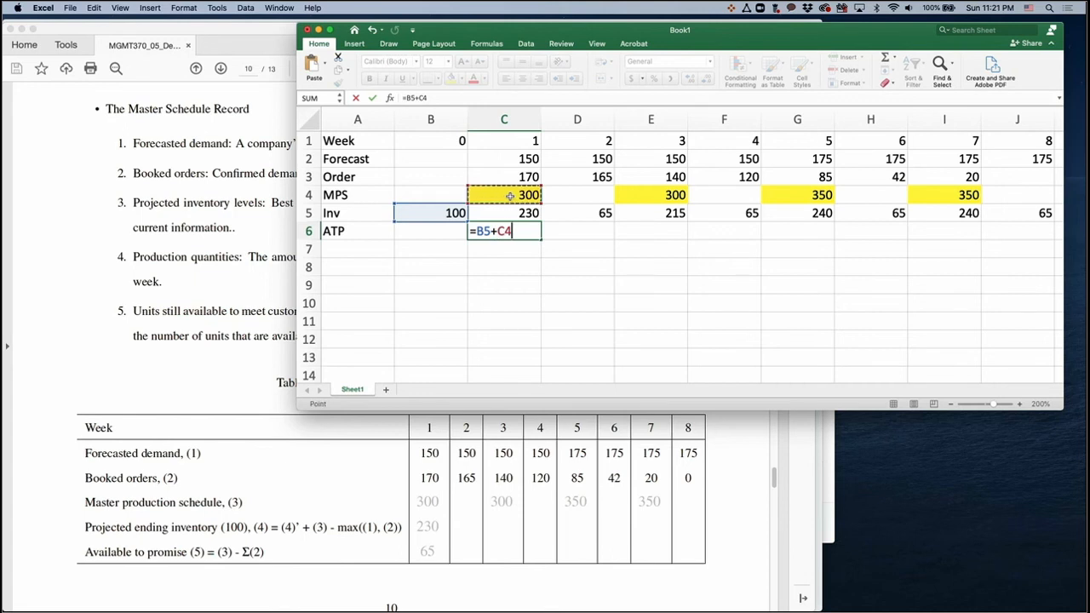
{"action": "type", "text": "-"}
{"action": "left_click", "coordinate": [514, 178]}
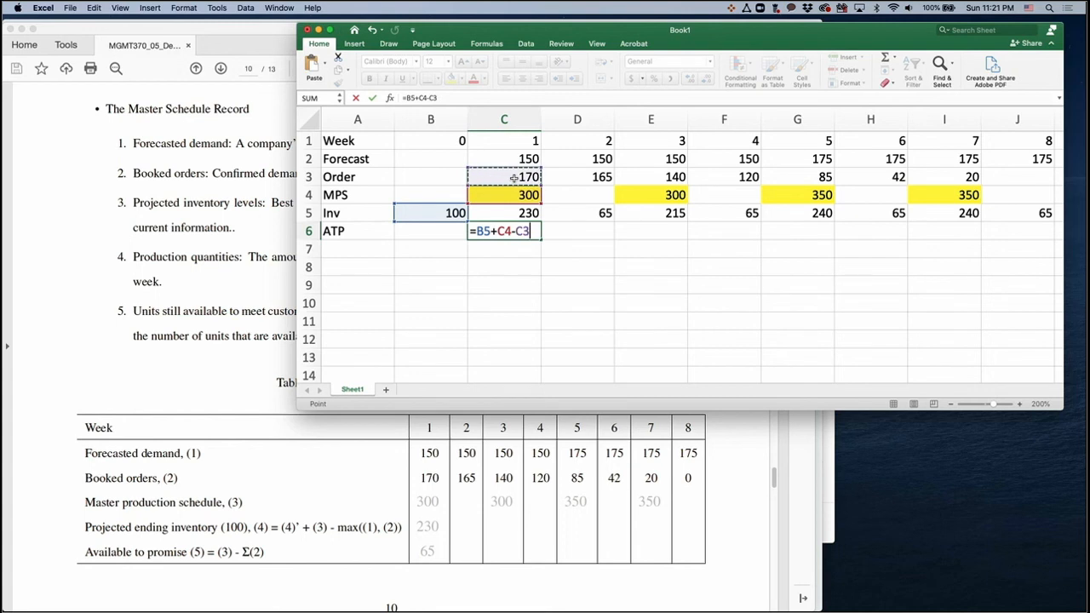
{"action": "type", "text": "-"}
{"action": "left_click", "coordinate": [587, 177]}
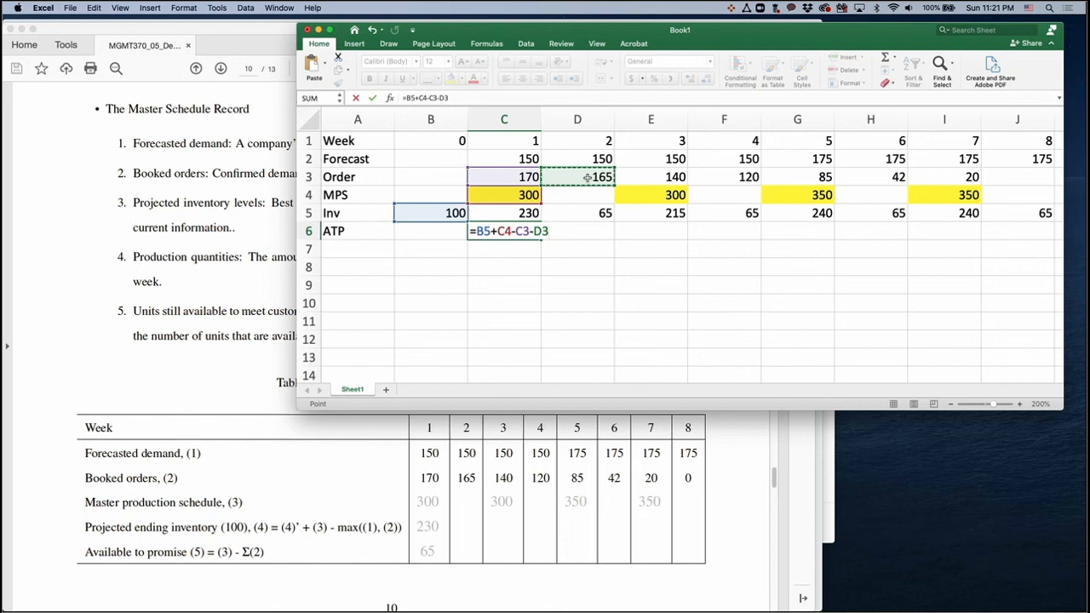
{"action": "key", "text": "Return"}
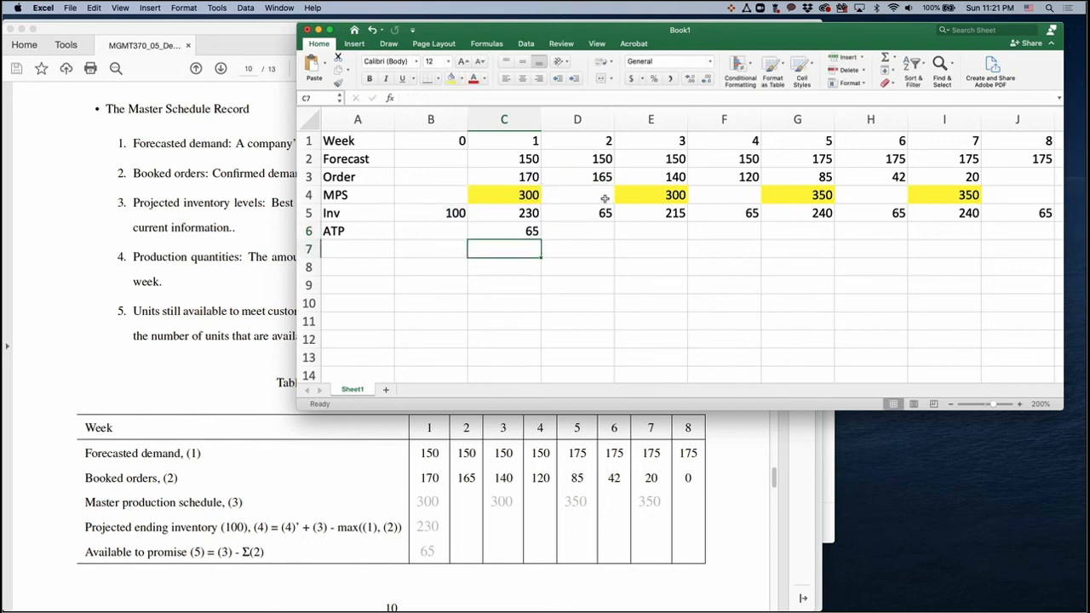
{"action": "left_click", "coordinate": [522, 235]}
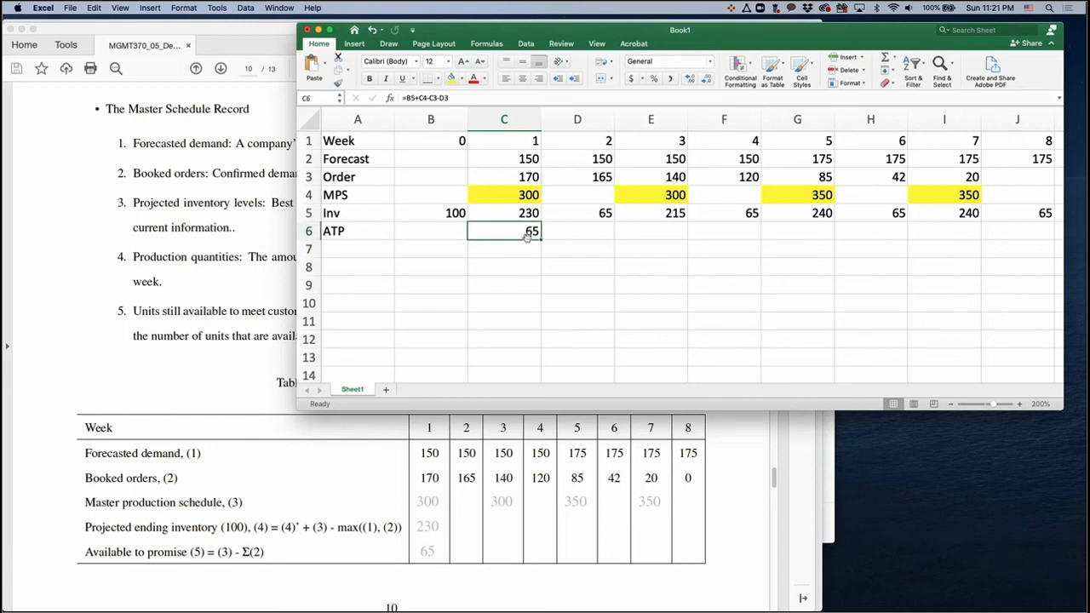
Calculate the week 3 available-to-promise in E6 with the formula =E4-E3-F3
{"action": "left_click", "coordinate": [647, 229]}
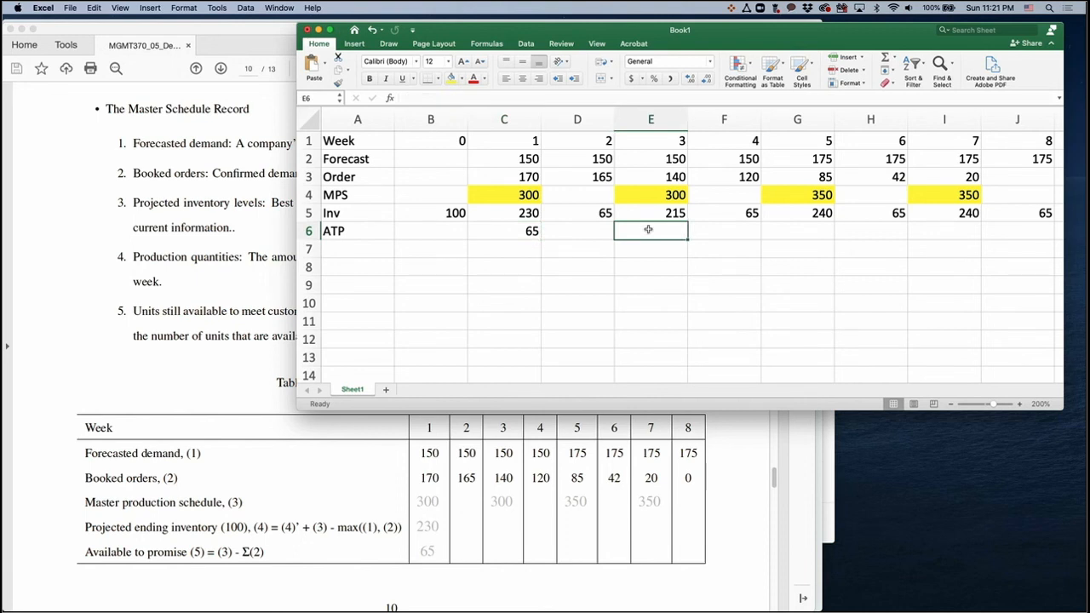
{"action": "type", "text": "="}
{"action": "left_click", "coordinate": [654, 196]}
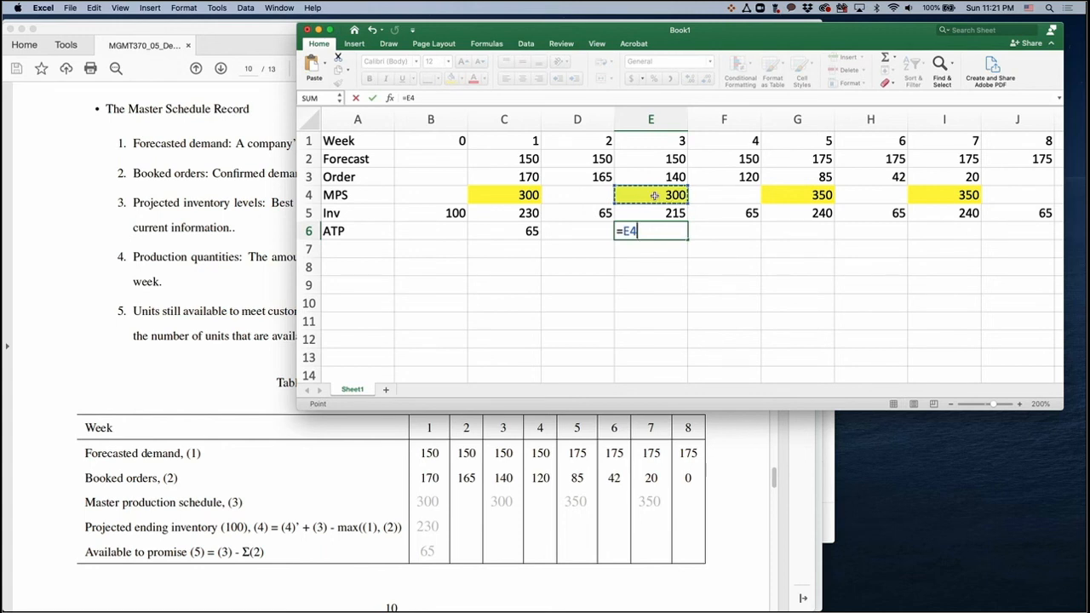
{"action": "type", "text": "-"}
{"action": "left_click", "coordinate": [669, 176]}
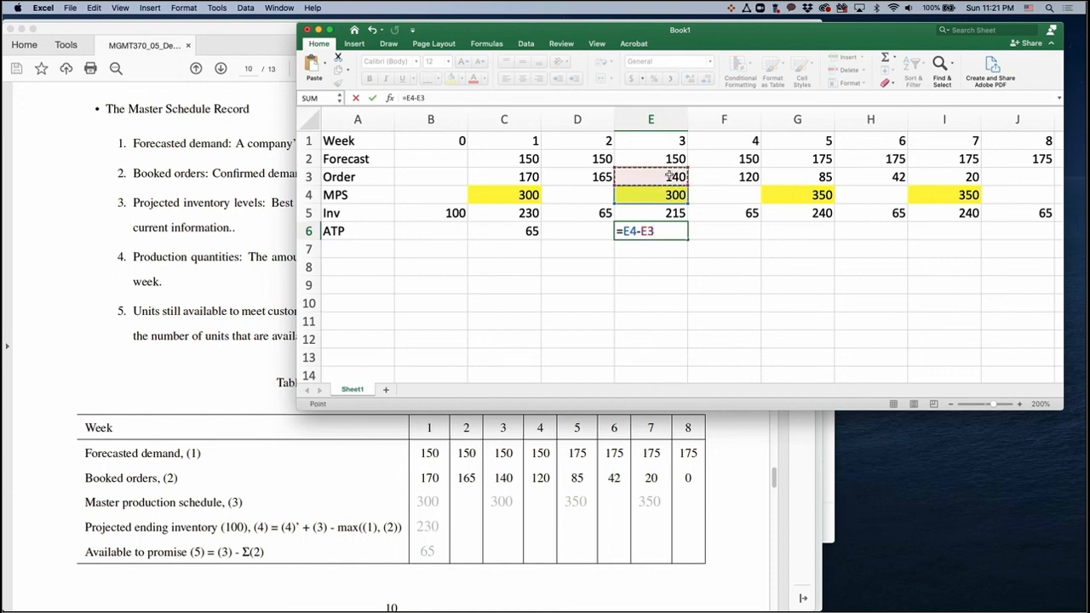
{"action": "type", "text": "-"}
{"action": "left_click", "coordinate": [724, 178]}
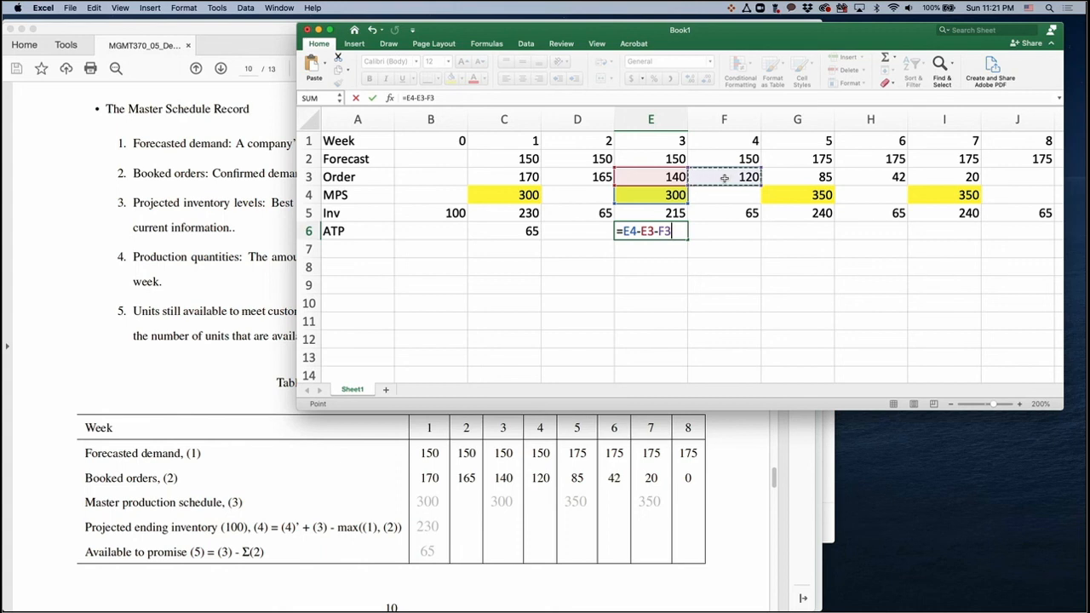
{"action": "key", "text": "Return"}
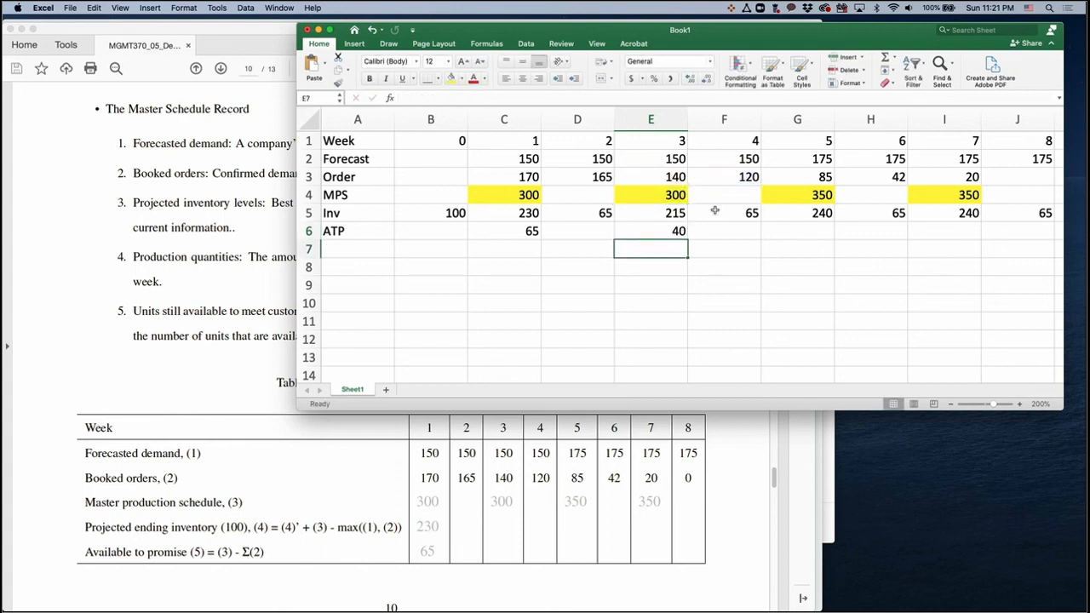
{"action": "left_click", "coordinate": [672, 231]}
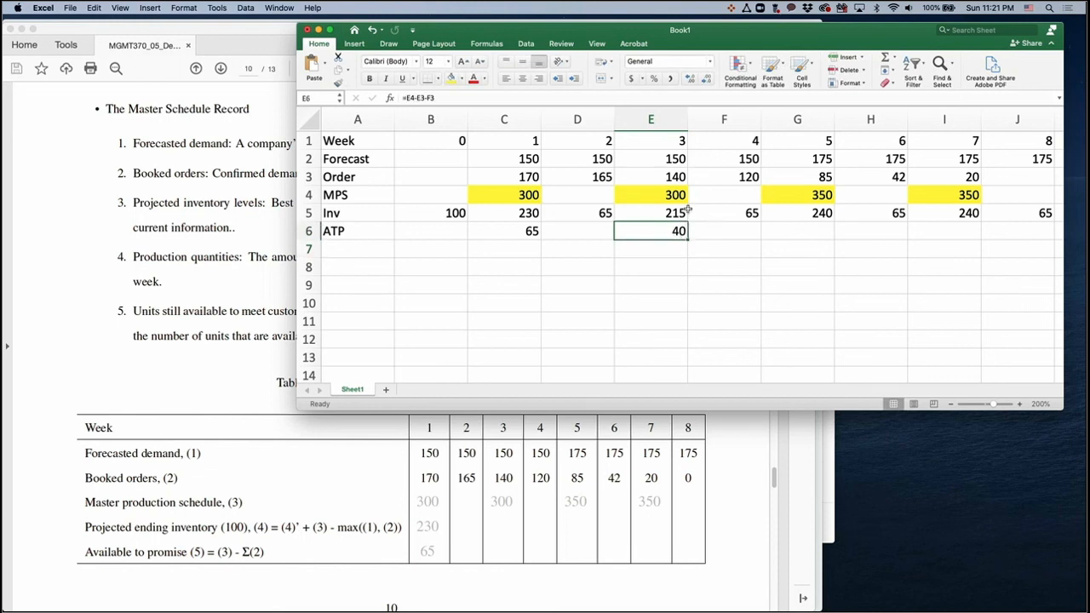
Calculate the week 5 available-to-promise in G6 with the formula =G4-G3-H3
{"action": "left_click", "coordinate": [805, 228]}
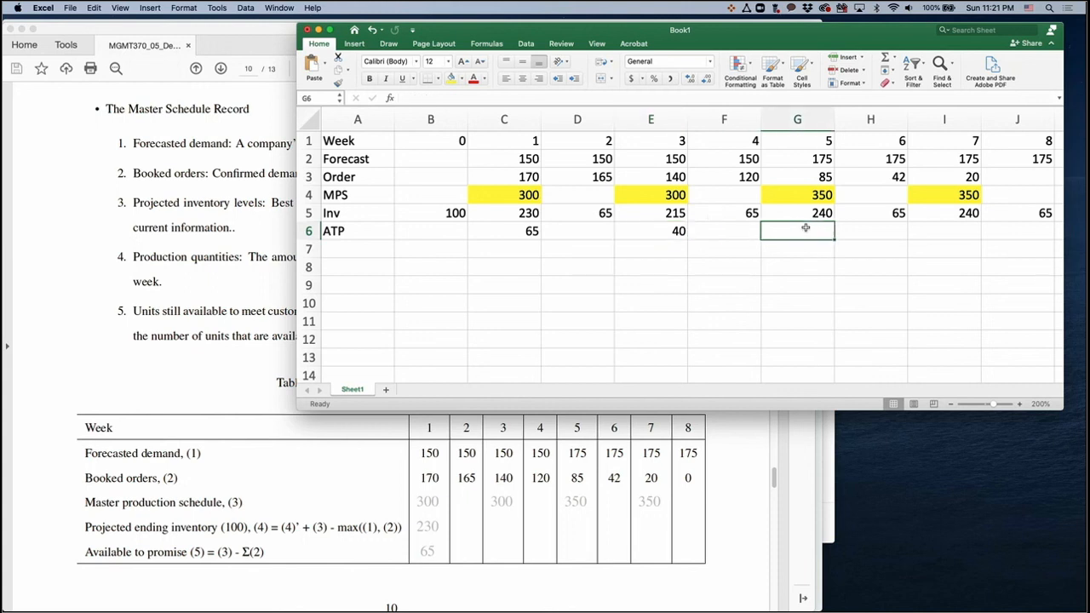
{"action": "type", "text": "="}
{"action": "left_click", "coordinate": [799, 195]}
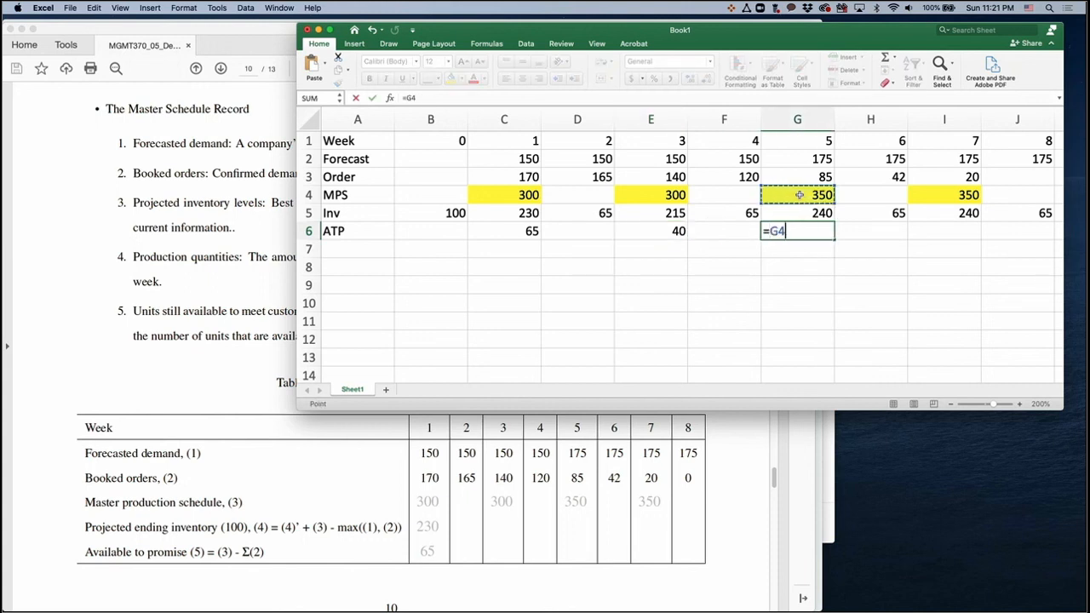
{"action": "type", "text": "-"}
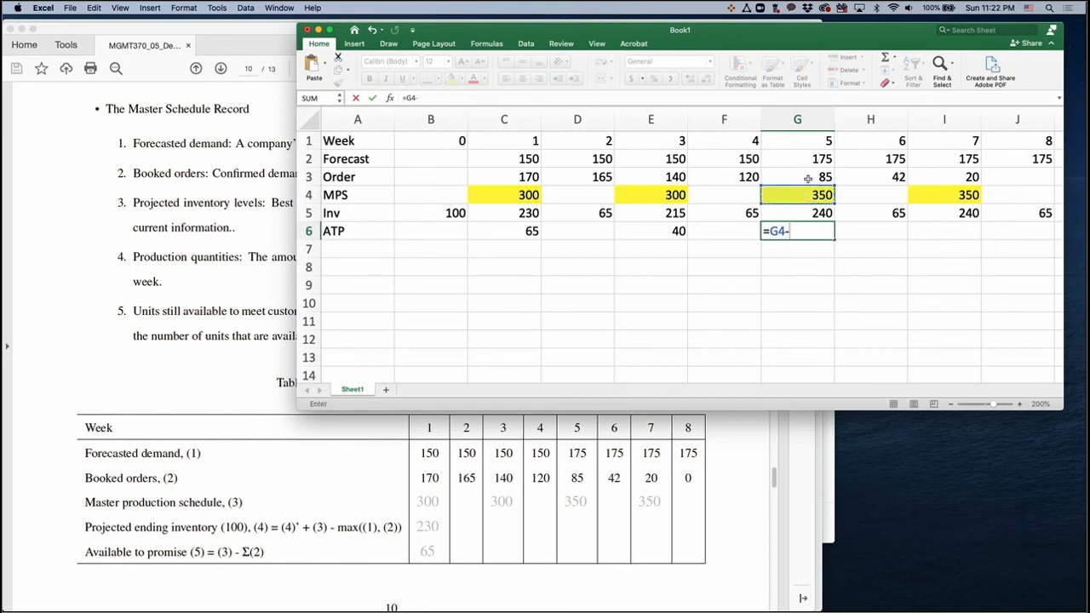
{"action": "left_click", "coordinate": [807, 178]}
{"action": "type", "text": "-"}
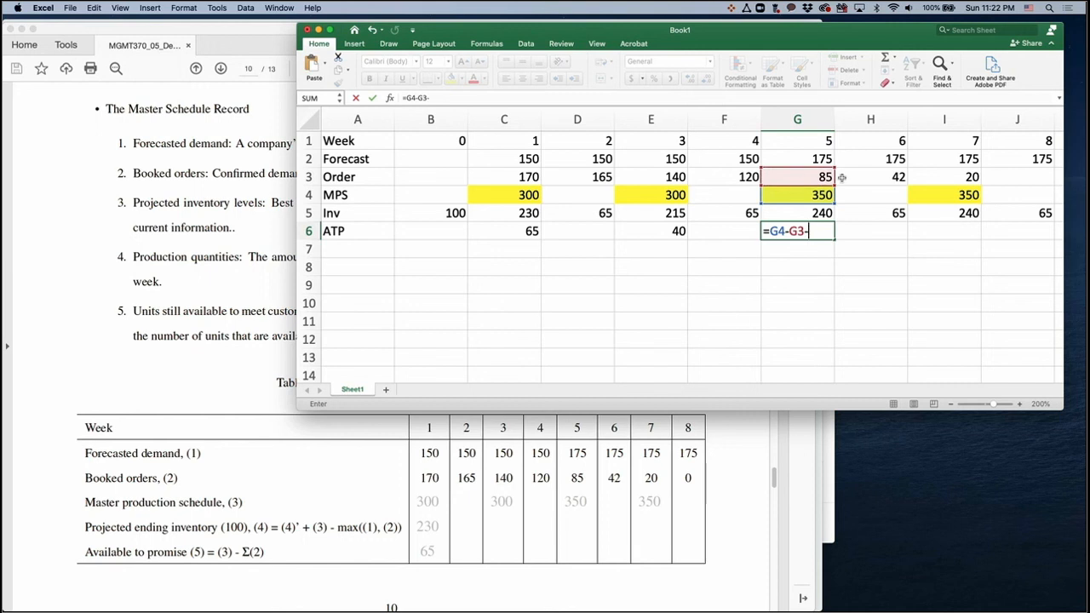
{"action": "left_click", "coordinate": [868, 176]}
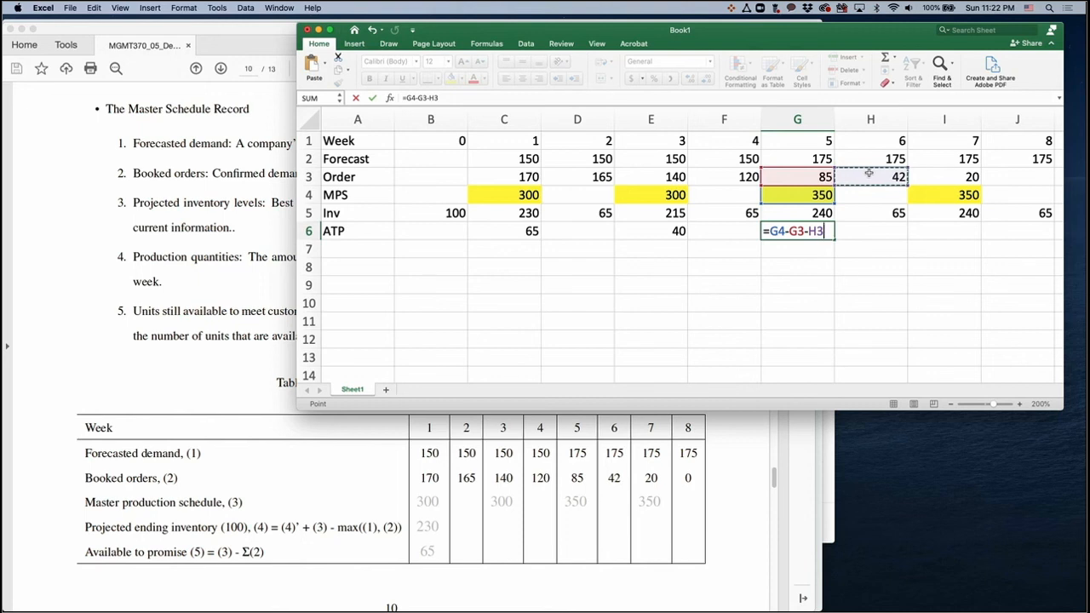
{"action": "key", "text": "Return"}
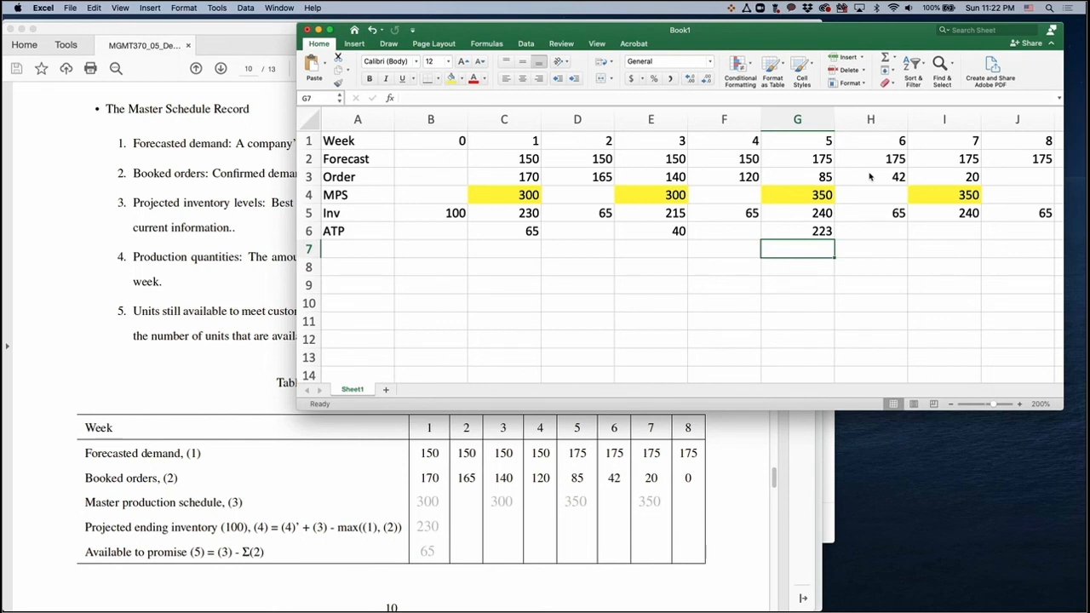
Calculate the week 7 available-to-promise in I6 with the formula =I4-I3-J3
{"action": "left_click", "coordinate": [963, 233]}
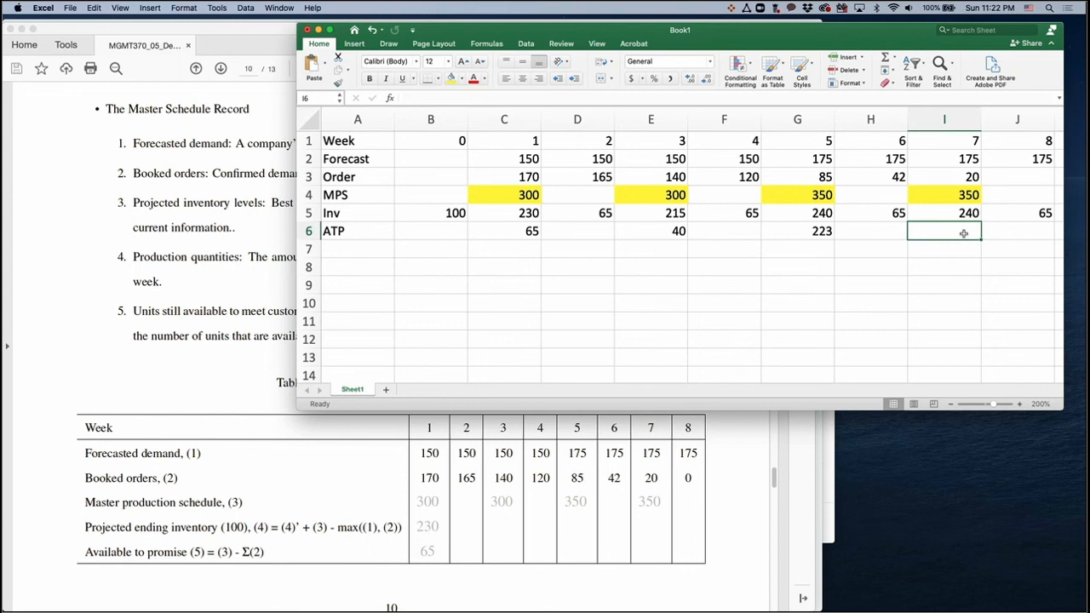
{"action": "type", "text": "="}
{"action": "left_click", "coordinate": [962, 195]}
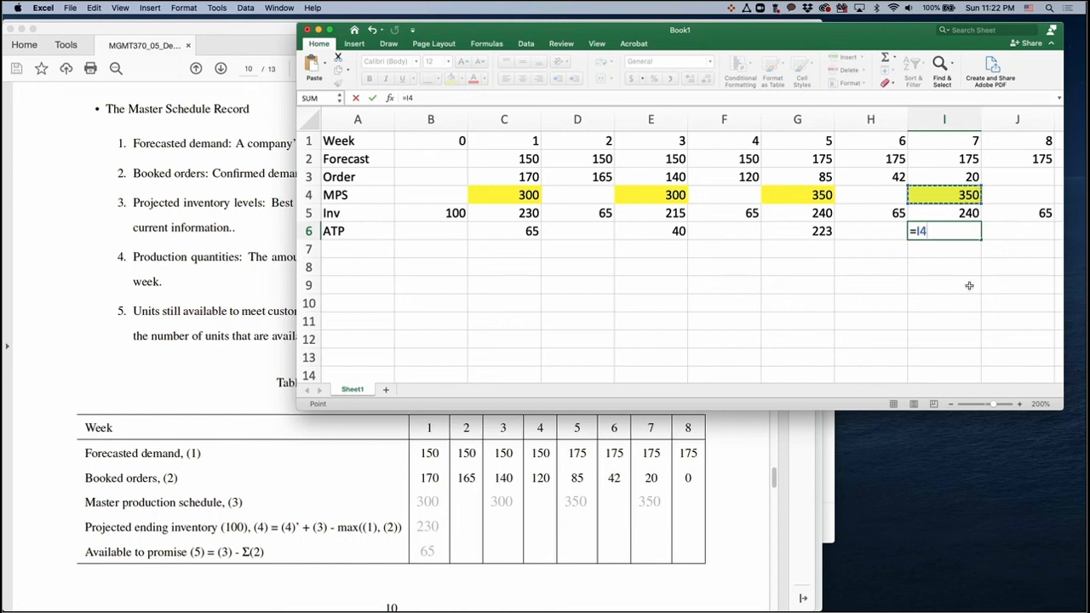
{"action": "type", "text": "-"}
{"action": "left_click", "coordinate": [957, 176]}
{"action": "type", "text": "-"}
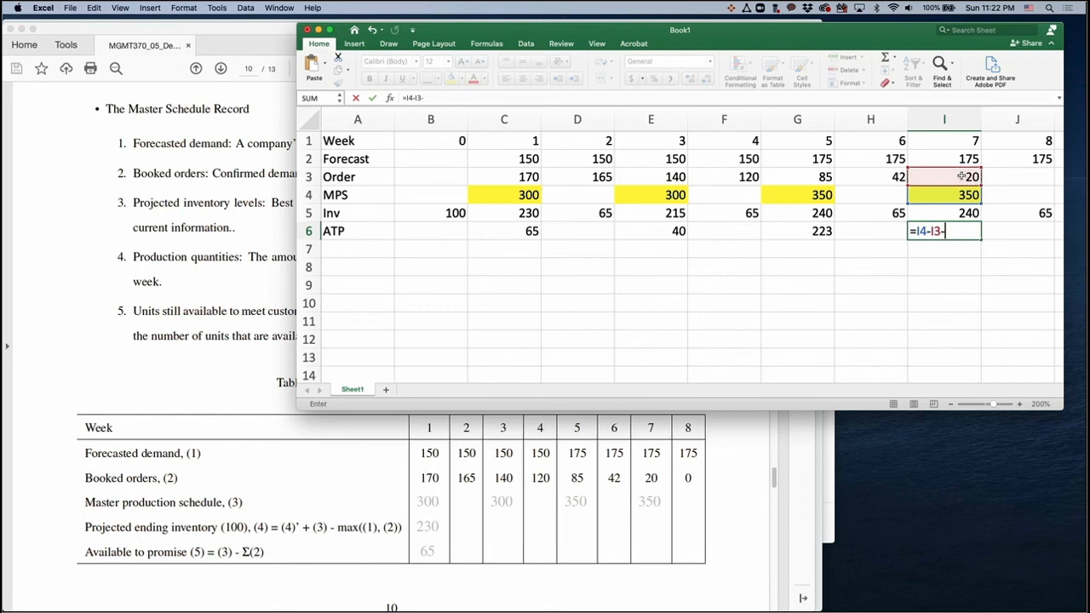
{"action": "left_click", "coordinate": [1005, 176]}
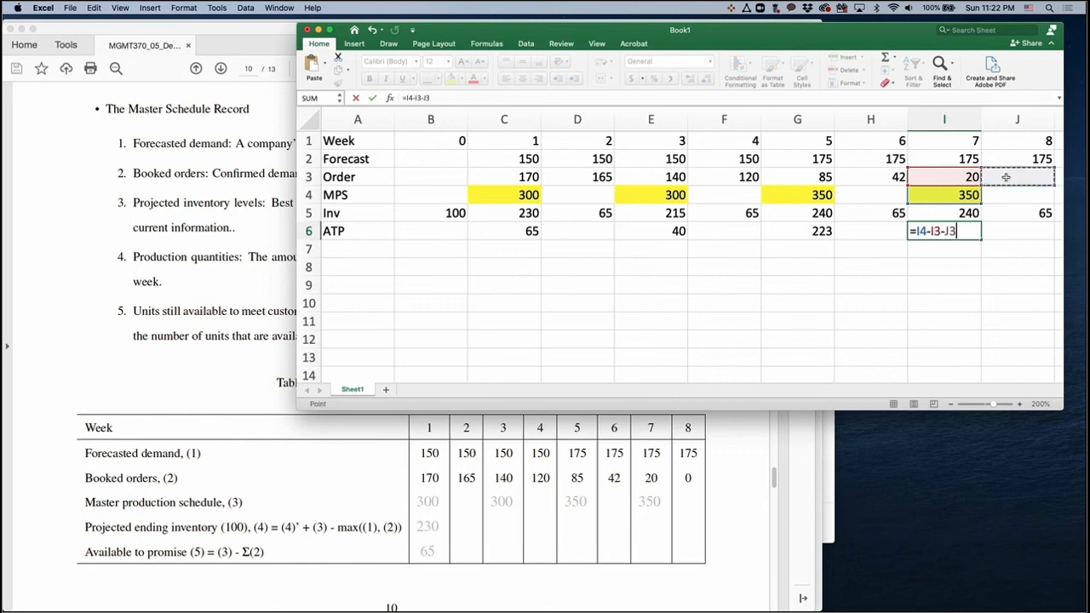
{"action": "key", "text": "Return"}
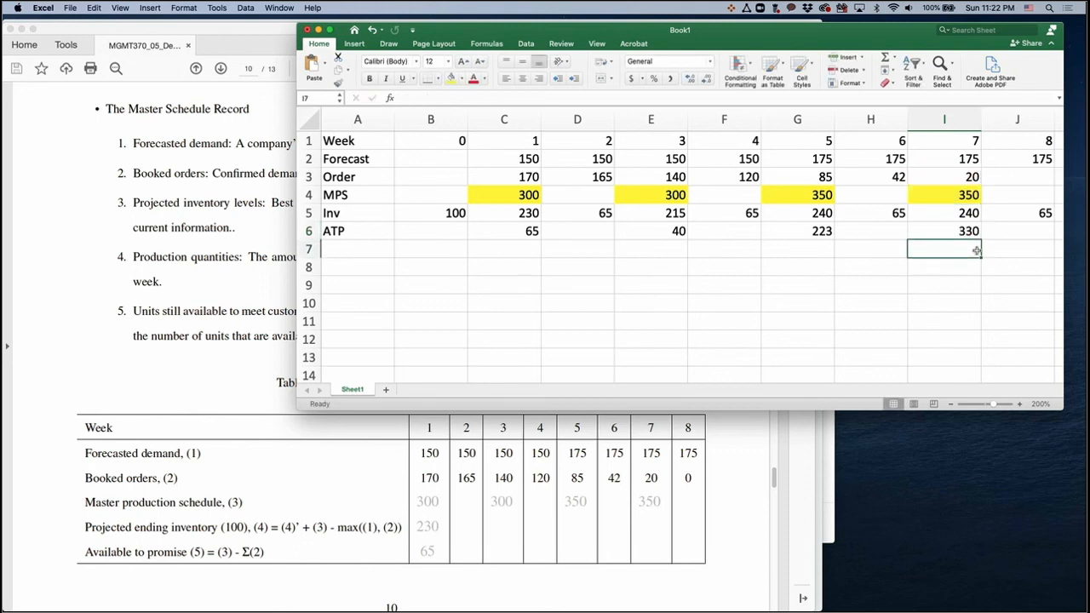